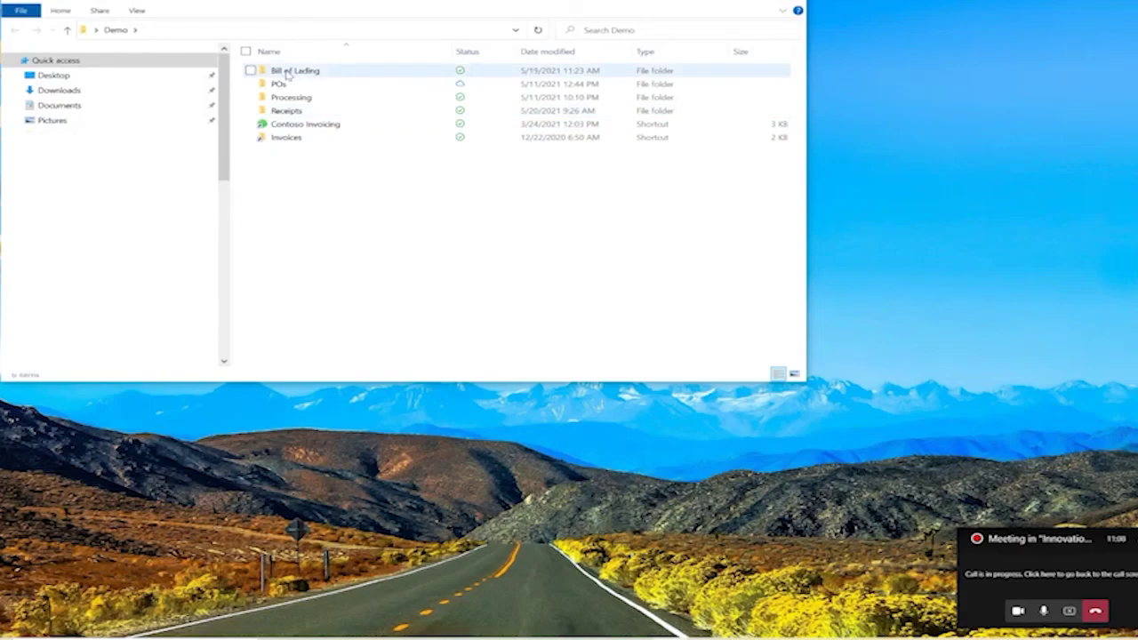
# Browse the Bill of Lading folder and look through the sample shipper PDFs in its Model Training subfolder
pyautogui.doubleClick(297, 73)
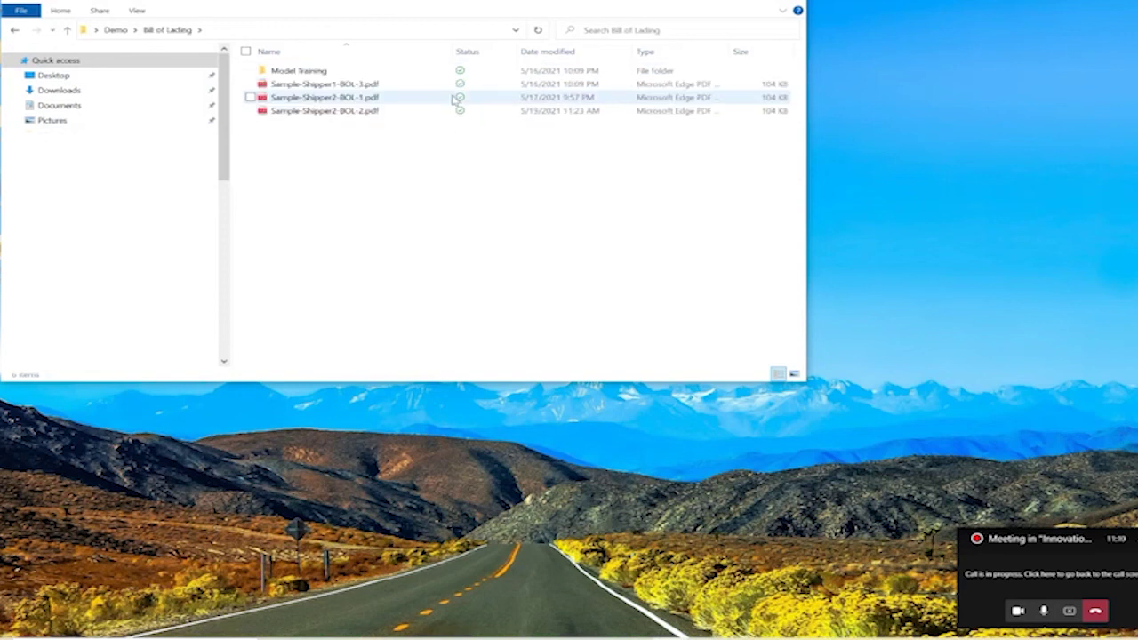
pyautogui.doubleClick(299, 71)
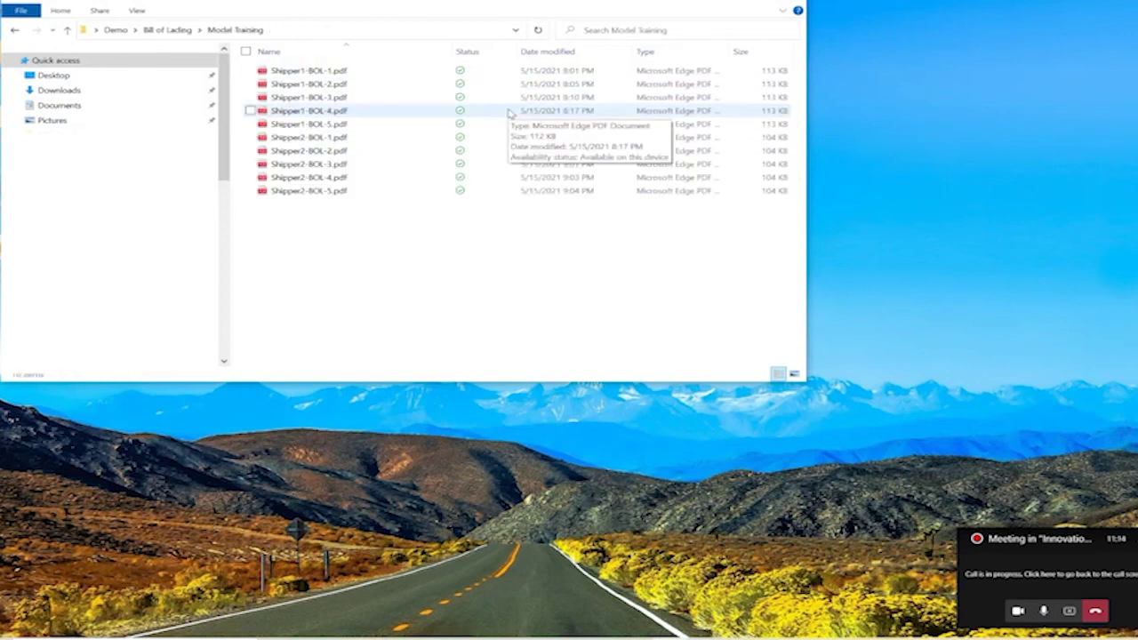
pyautogui.doubleClick(315, 75)
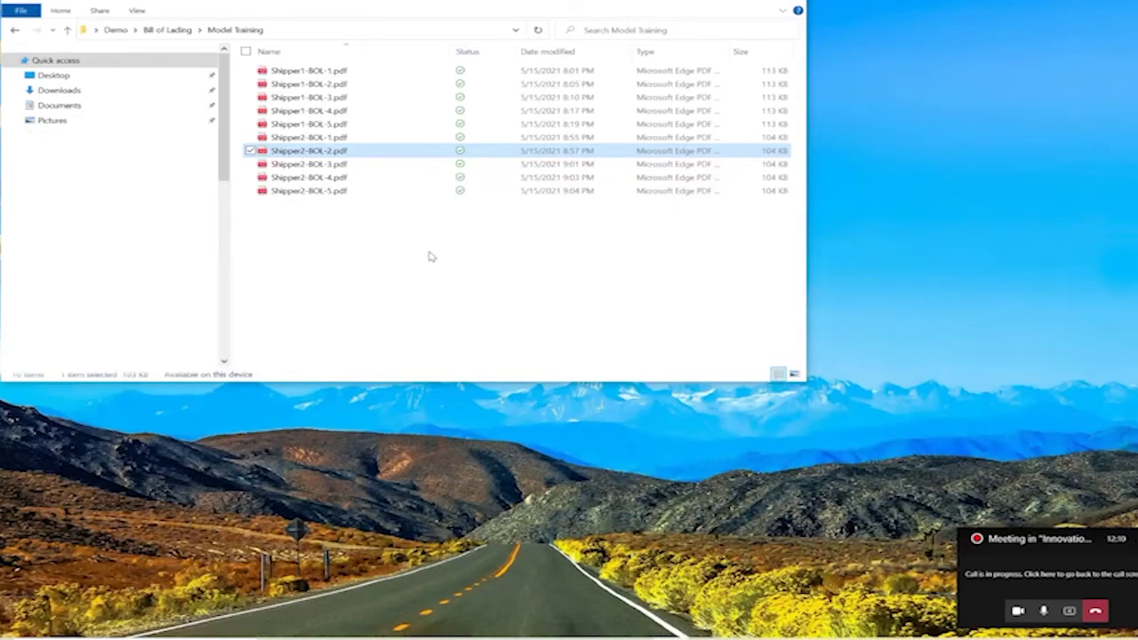
pyautogui.click(172, 29)
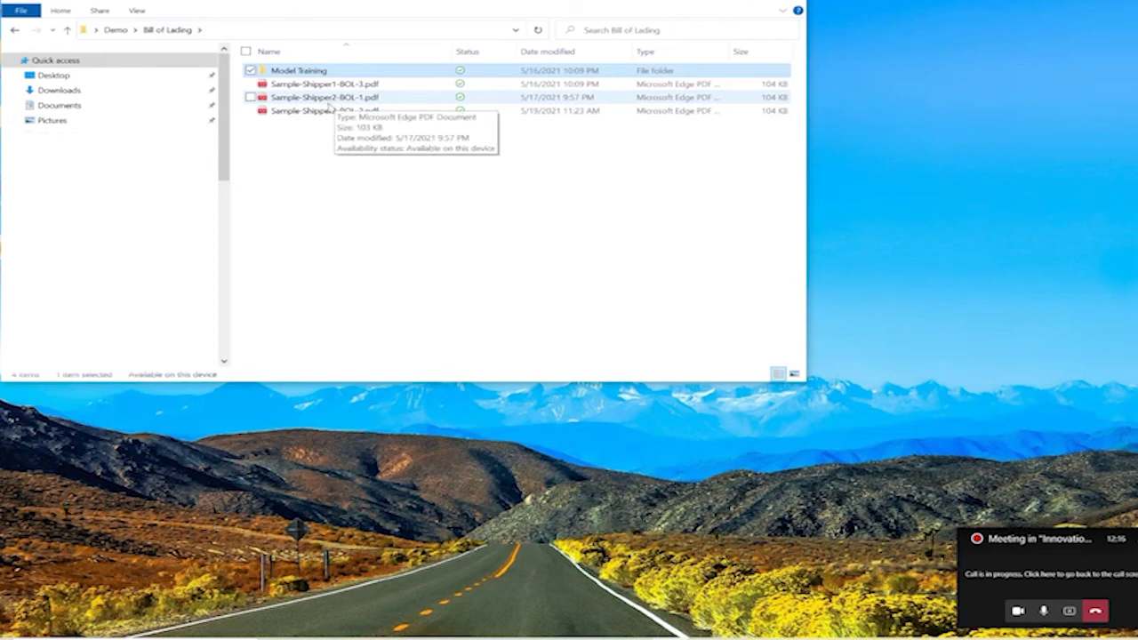
pyautogui.hotkey('alt', 'Left')
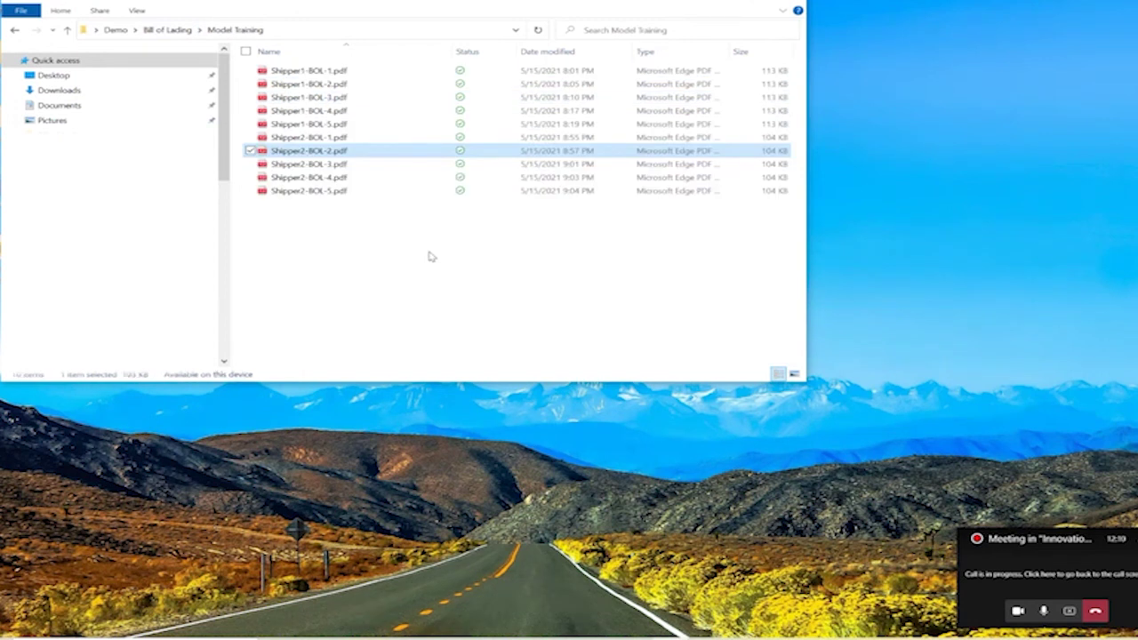
# From the Bill of Lading folder, start an Outlook email with Sample-Shipper2-BOL-1.pdf attached and fill in the recipient
pyautogui.click(174, 29)
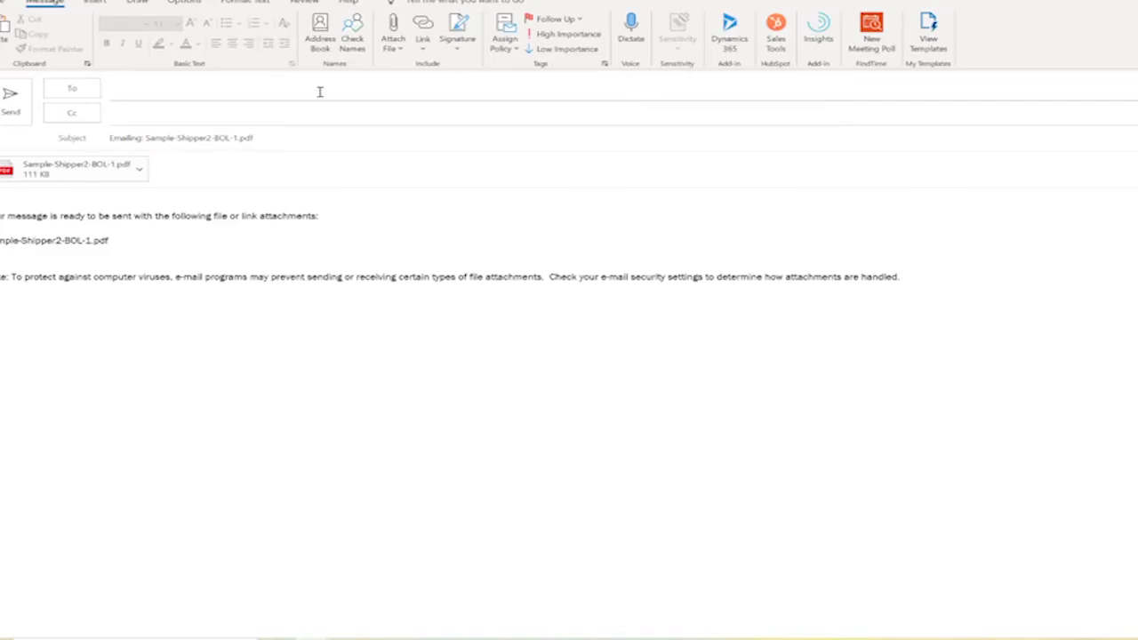
pyautogui.click(289, 91)
pyautogui.write('sean')
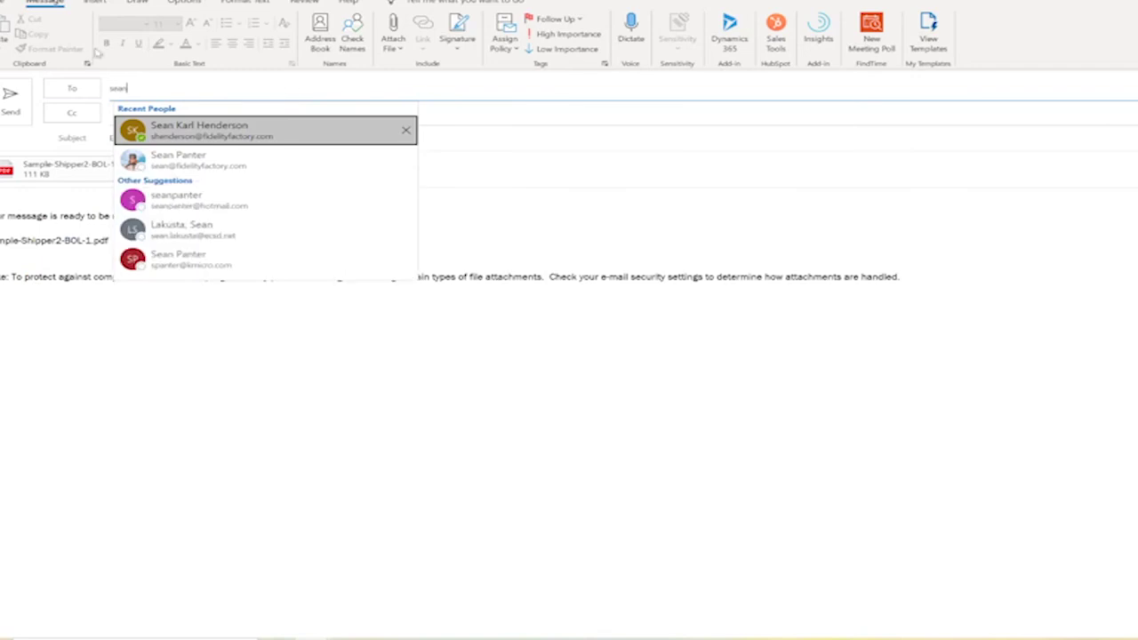
pyautogui.click(178, 160)
# Append "(Document Automation)" to the email's subject and send the message
pyautogui.click(344, 142)
pyautogui.write('(0')
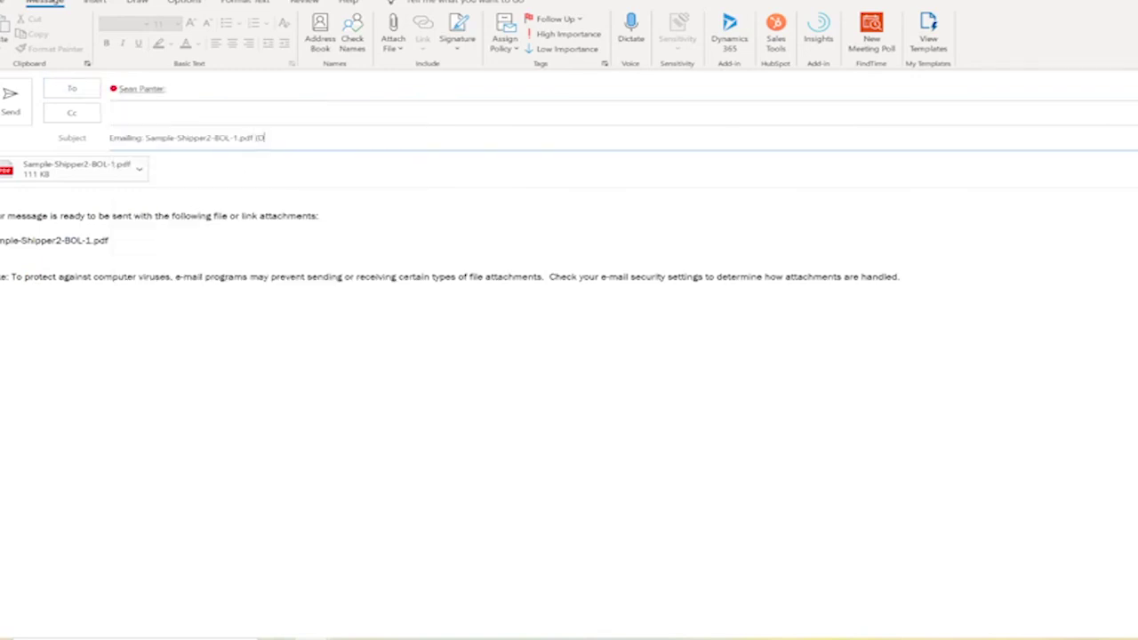
pyautogui.write('ocument Automation)')
pyautogui.hotkey('ctrl', 'shift', 'Left')
pyautogui.hotkey('ctrl', 'shift', 'Left')
pyautogui.hotkey('ctrl', 'shift', 'Left')
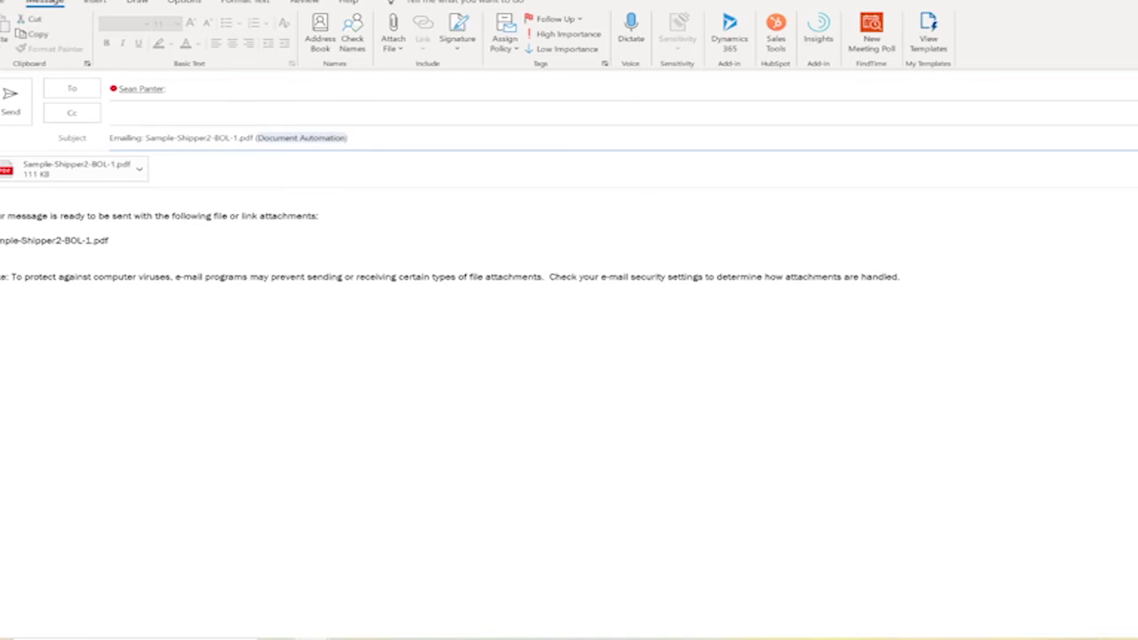
pyautogui.click(273, 140)
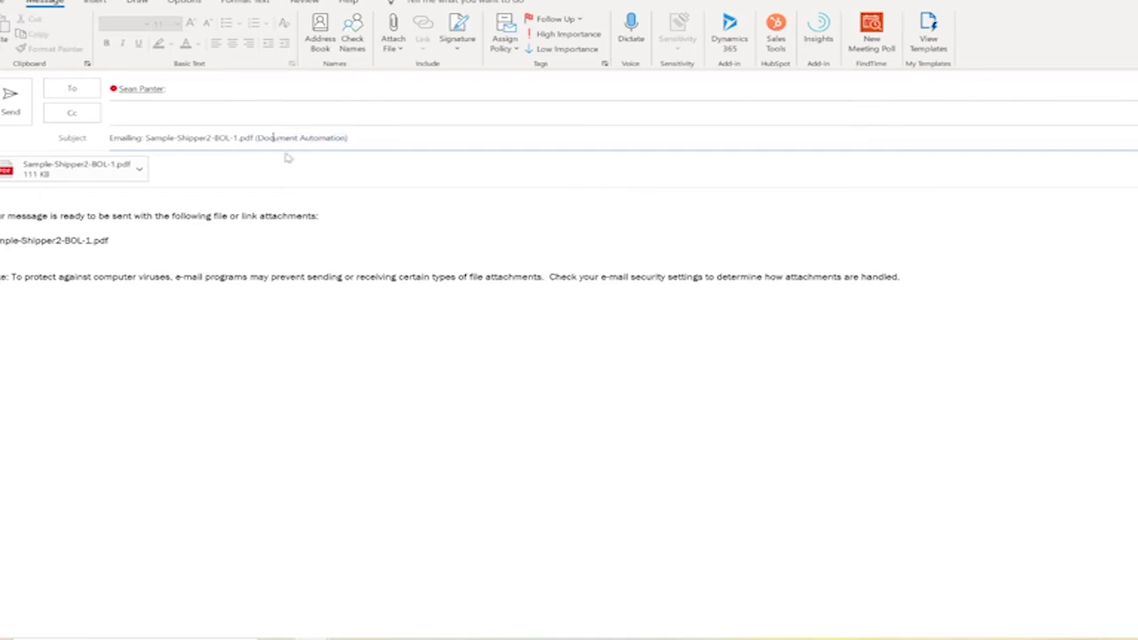
pyautogui.moveTo(258, 137); pyautogui.dragTo(343, 138)
pyautogui.click(9, 100)
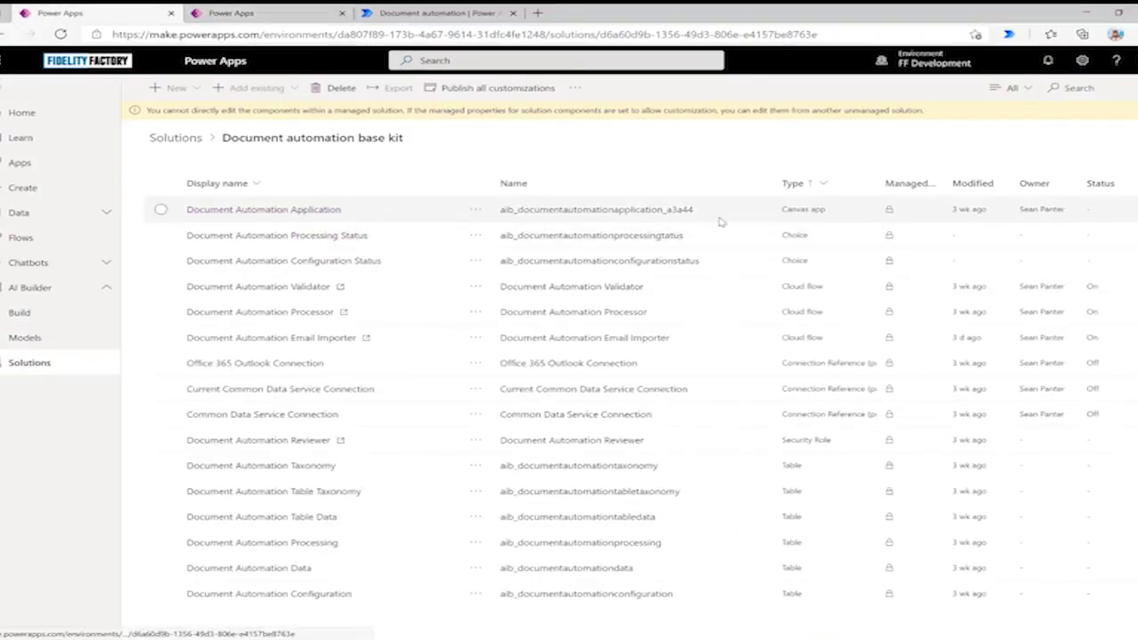
# In Power Apps, launch the Document Automation Application through its web link and refresh the document list
pyautogui.click(271, 210)
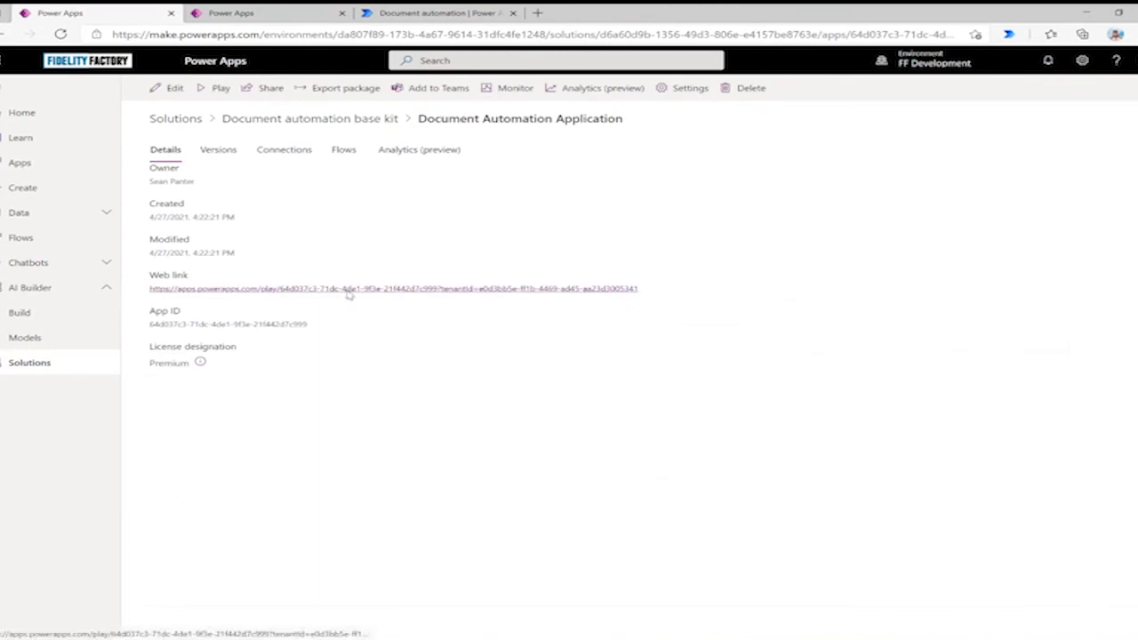
pyautogui.click(617, 290)
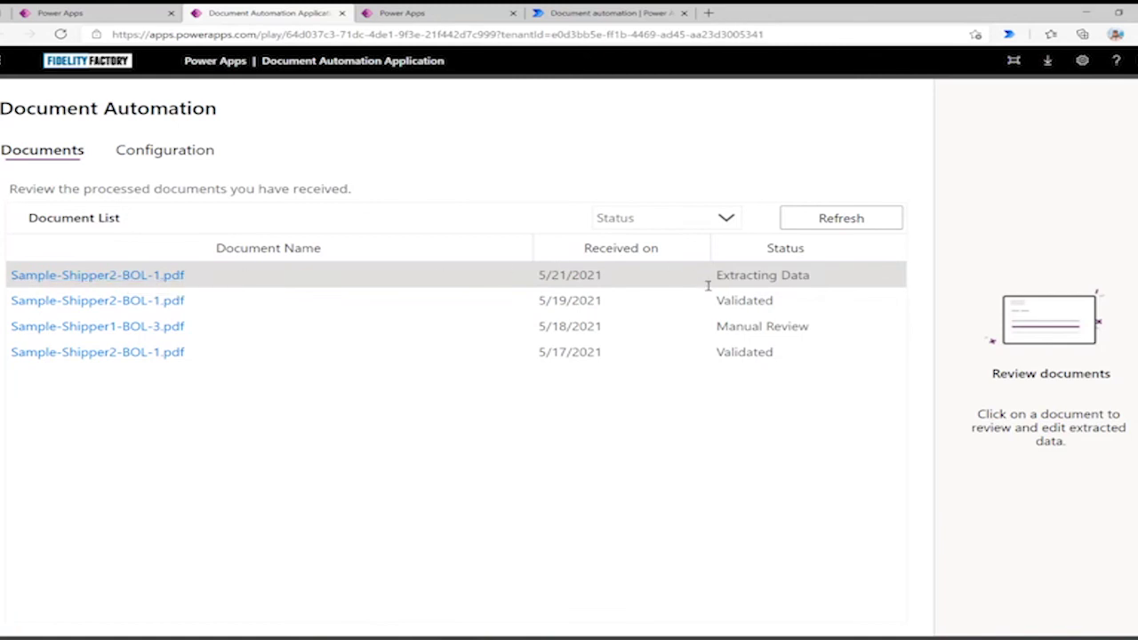
pyautogui.click(844, 221)
pyautogui.click(859, 219)
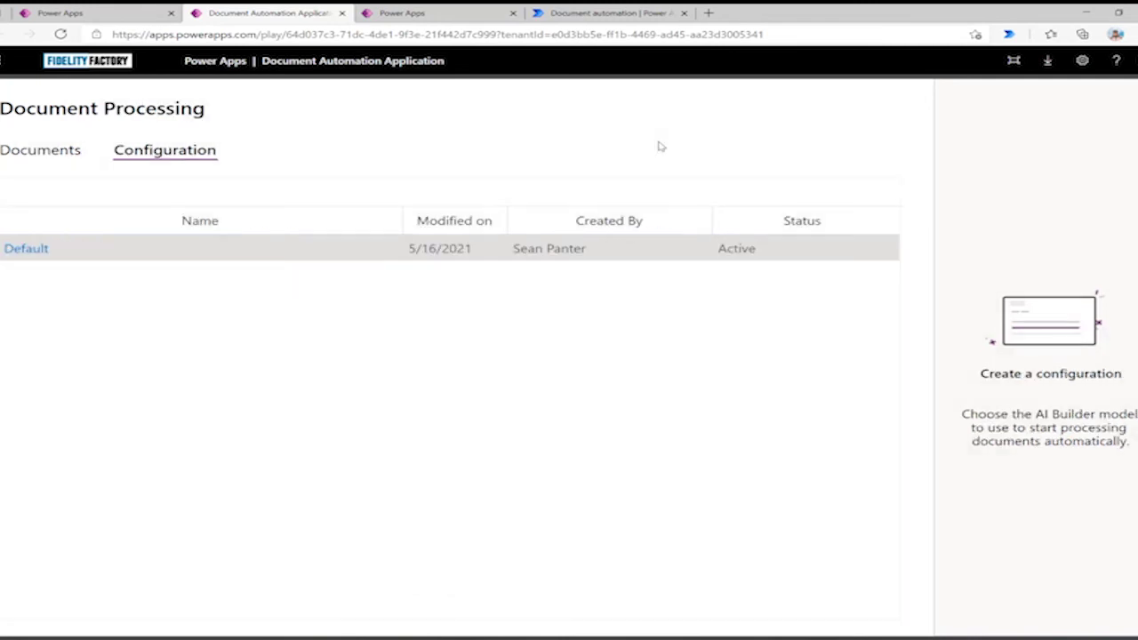
# Review the Default configuration's model selection, fields mapping and tables mapping, and return to the documents list without saving
pyautogui.click(30, 250)
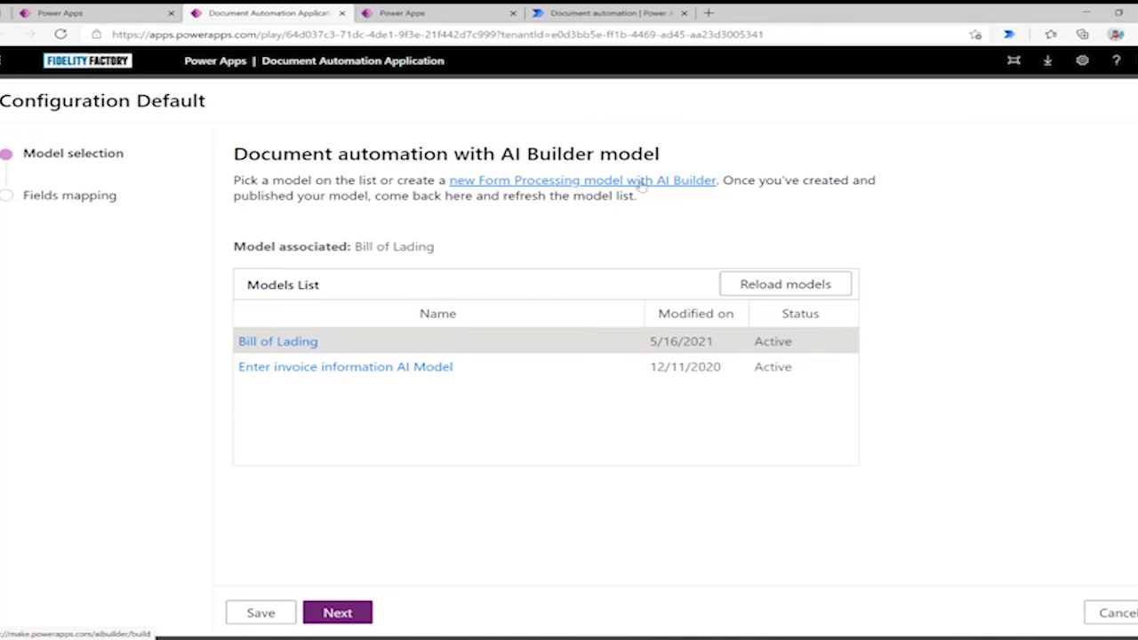
pyautogui.click(338, 615)
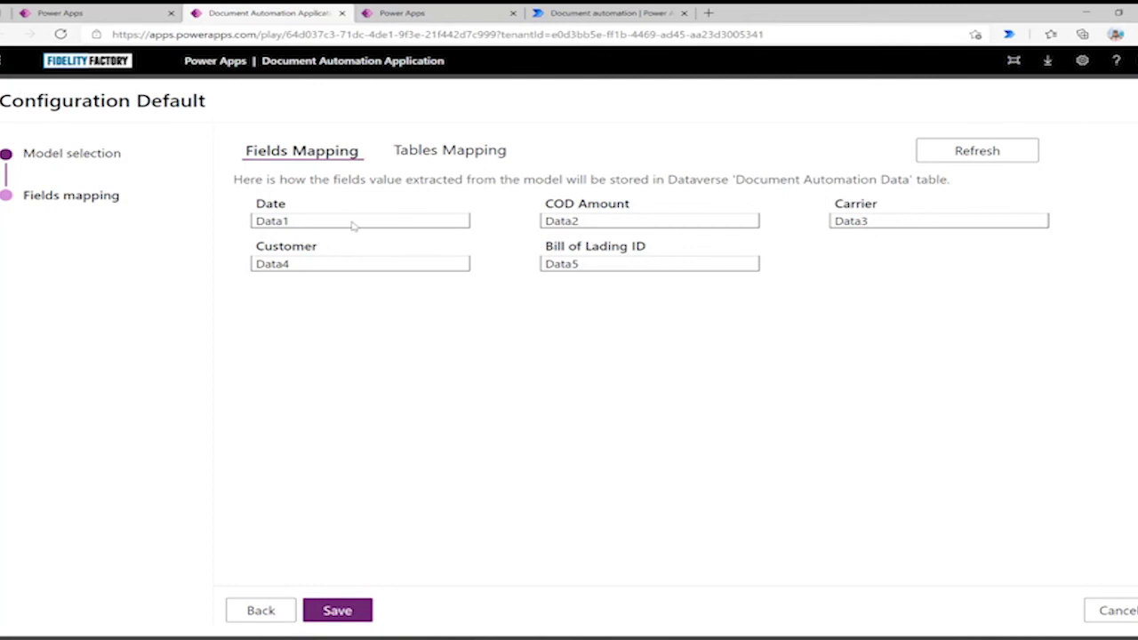
pyautogui.click(458, 156)
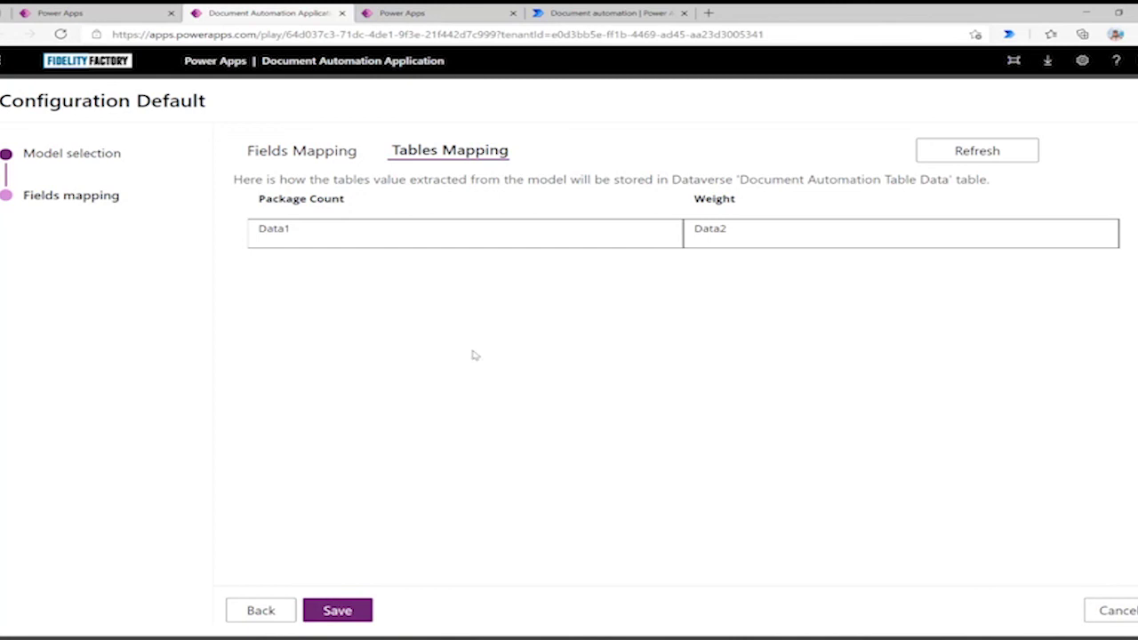
pyautogui.click(1107, 610)
pyautogui.click(93, 161)
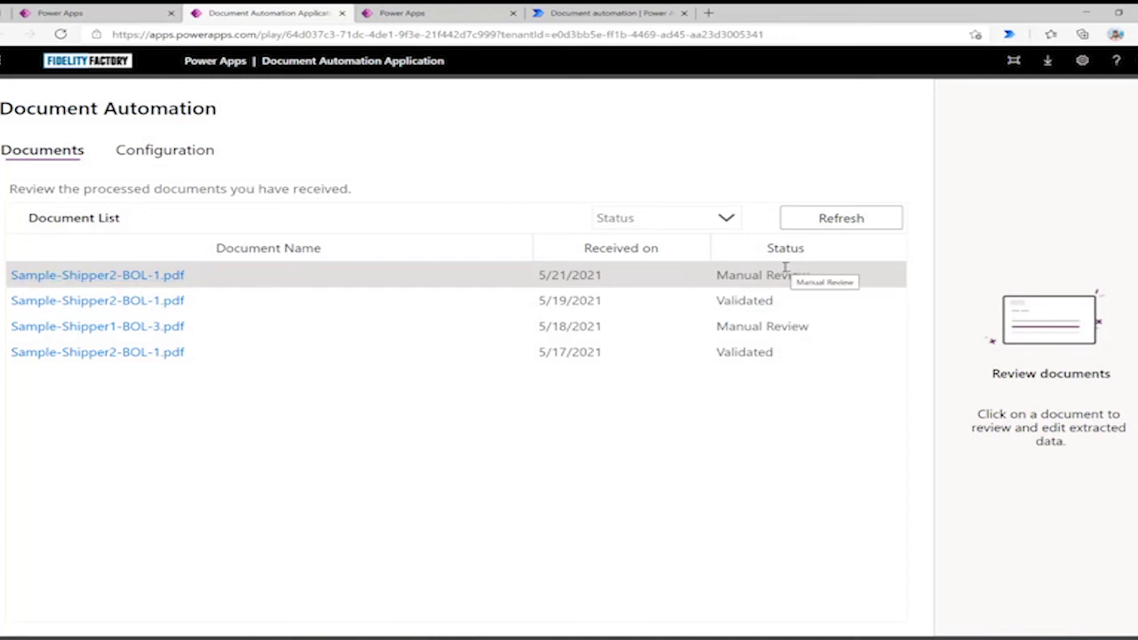
# Open the Sample-Shipper2-BOL-1.pdf received 5/21/2021 and compare the extracted fields with the enlarged document preview
pyautogui.click(105, 276)
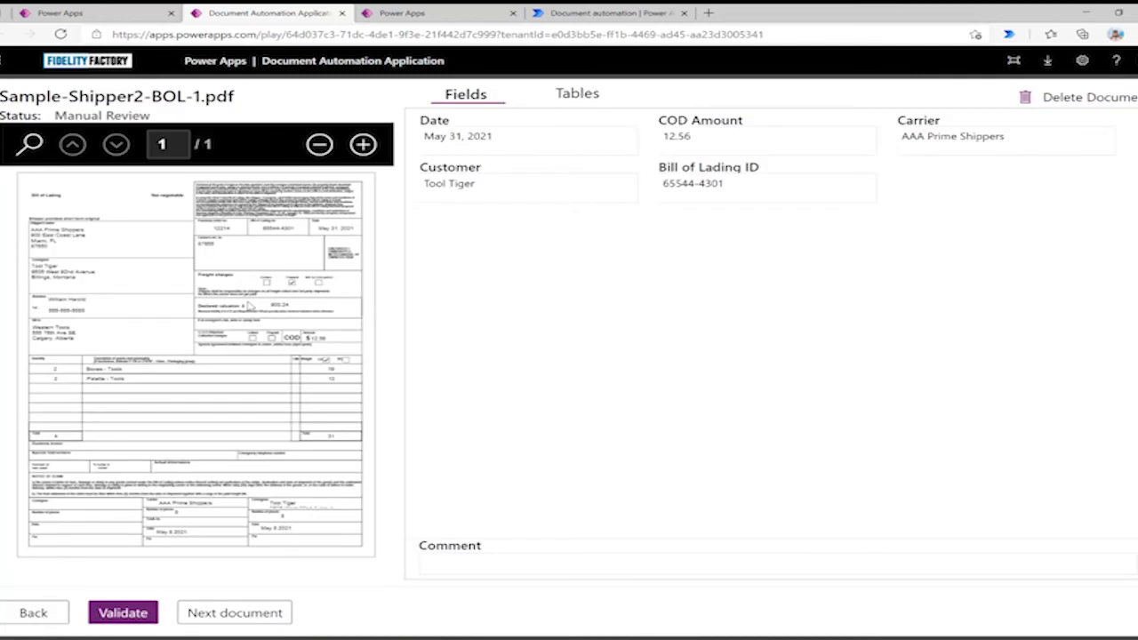
pyautogui.click(362, 146)
pyautogui.click(361, 146)
pyautogui.click(362, 146)
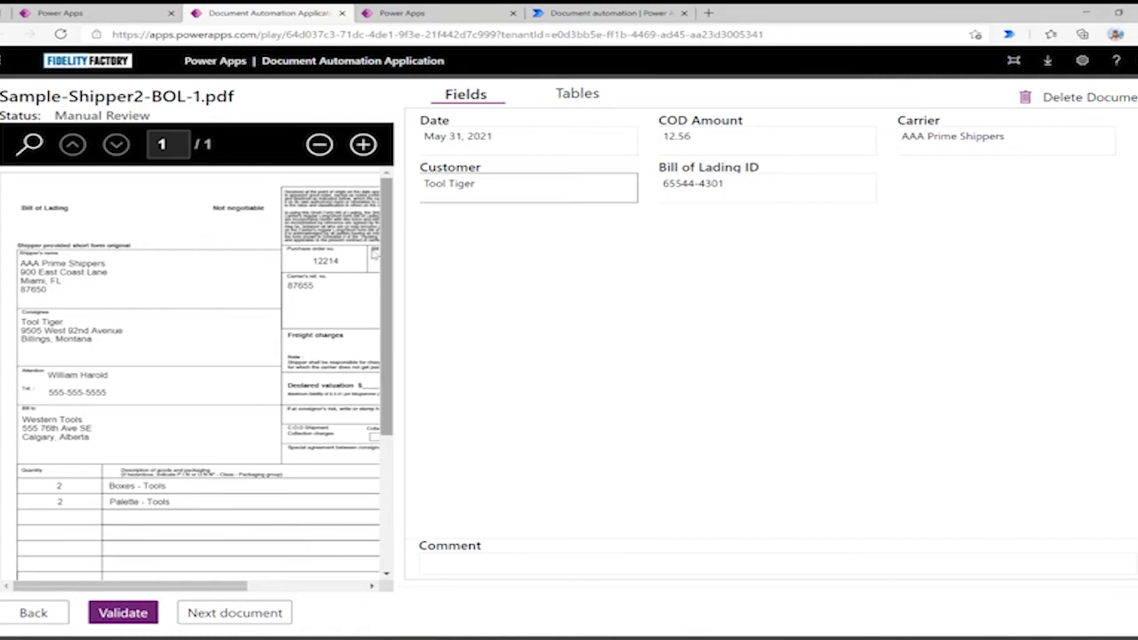
pyautogui.moveTo(218, 586); pyautogui.dragTo(336, 588)
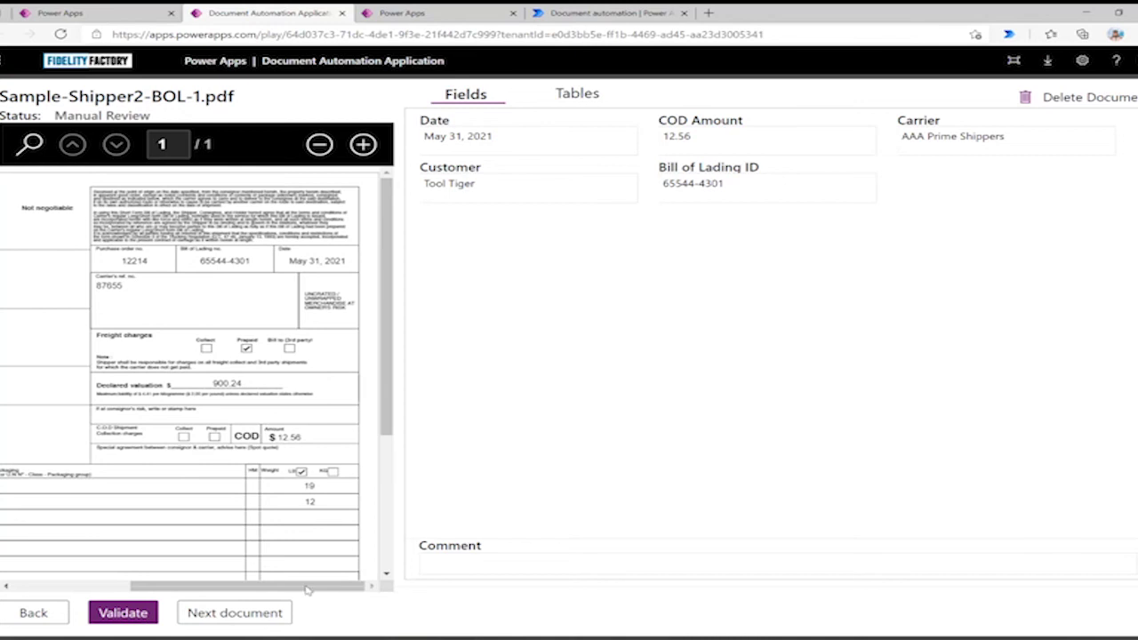
pyautogui.moveTo(229, 587)
pyautogui.mouseDown()
pyautogui.moveTo(111, 586)
pyautogui.moveTo(229, 587)
pyautogui.mouseUp()
# Try adding "- EDIT" to the Customer value and remove the addition again
pyautogui.click(510, 183)
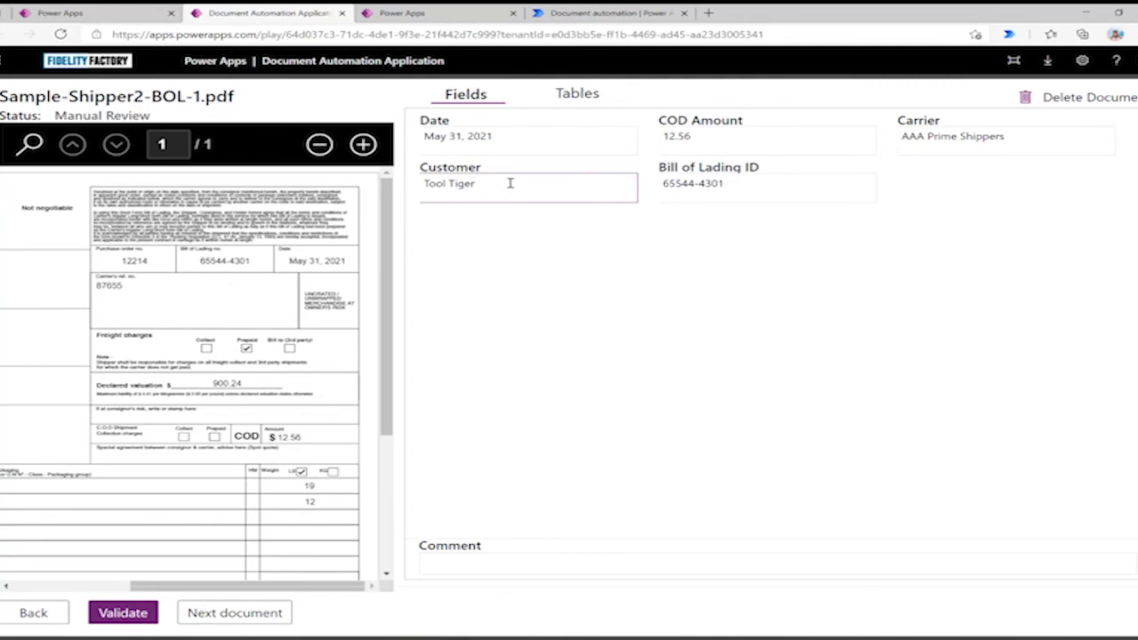
pyautogui.write('- EDIT')
pyautogui.moveTo(509, 183); pyautogui.dragTo(477, 185)
pyautogui.press('BackSpace')
pyautogui.press('BackSpace')
# Check the extracted Package Count and Weight table against the bill of lading and validate the document
pyautogui.click(575, 95)
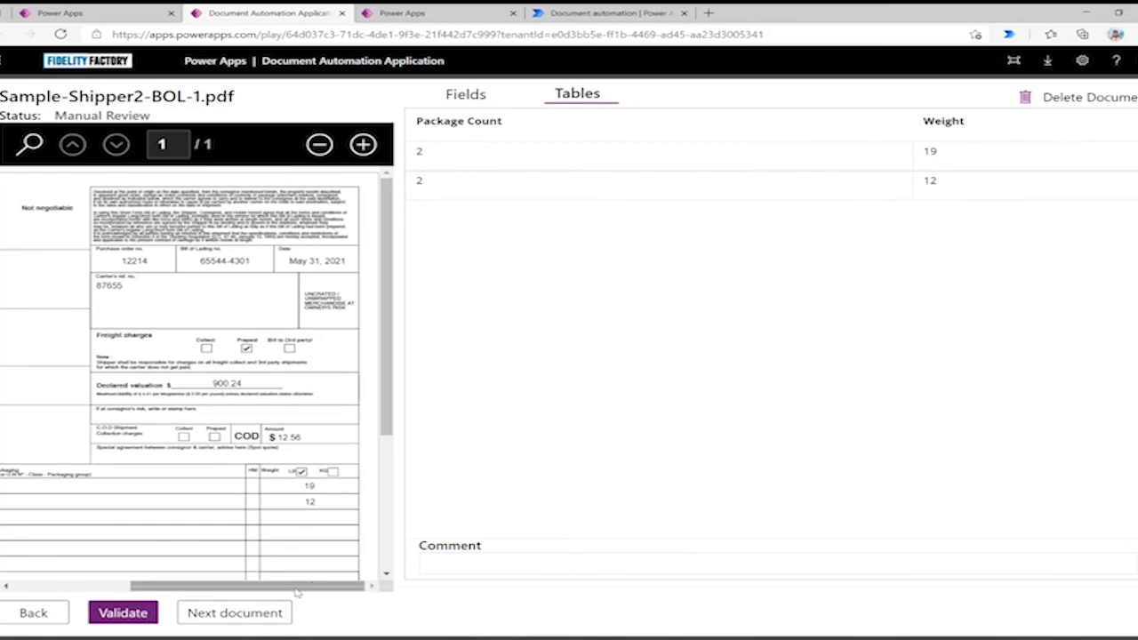
pyautogui.moveTo(312, 587)
pyautogui.mouseDown()
pyautogui.moveTo(275, 588)
pyautogui.moveTo(300, 589)
pyautogui.mouseUp()
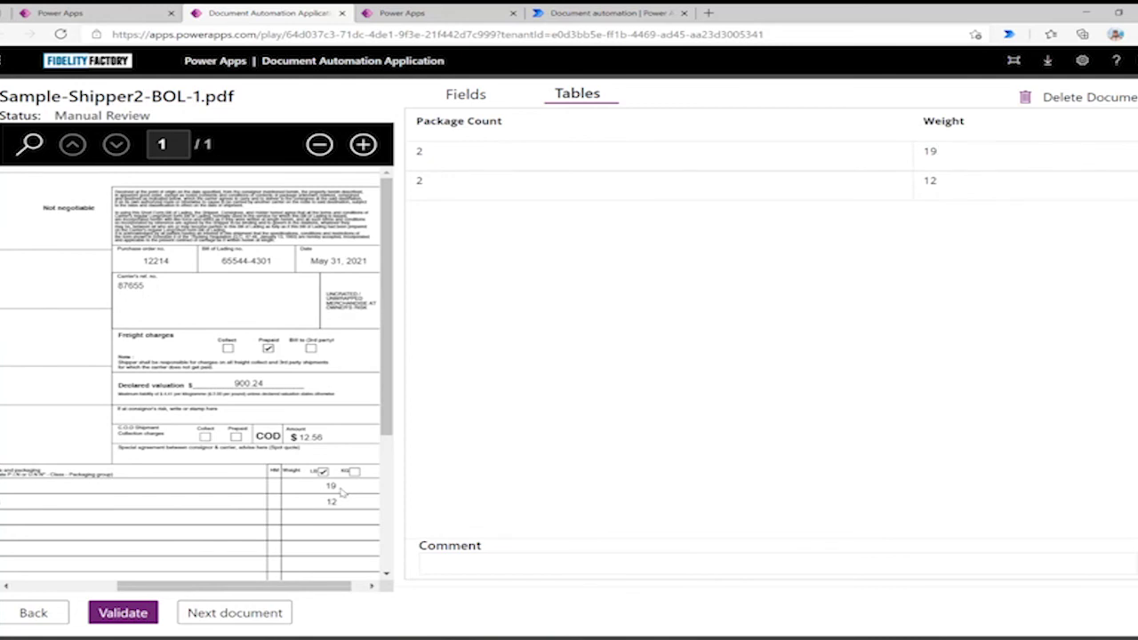
pyautogui.moveTo(336, 586); pyautogui.dragTo(235, 585)
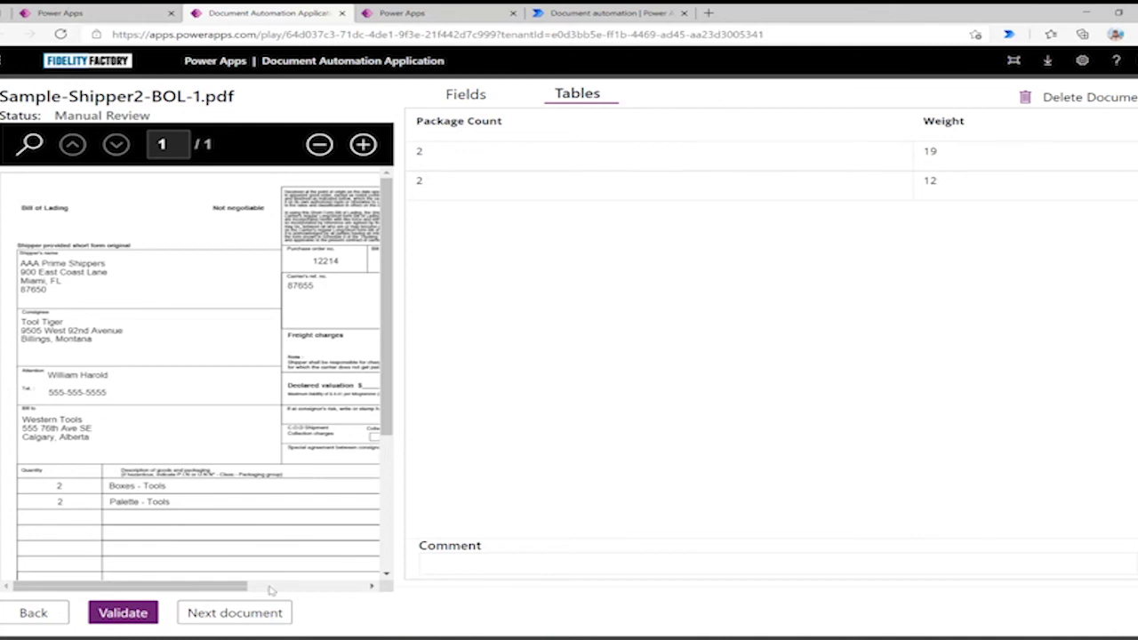
pyautogui.moveTo(236, 586); pyautogui.dragTo(356, 586)
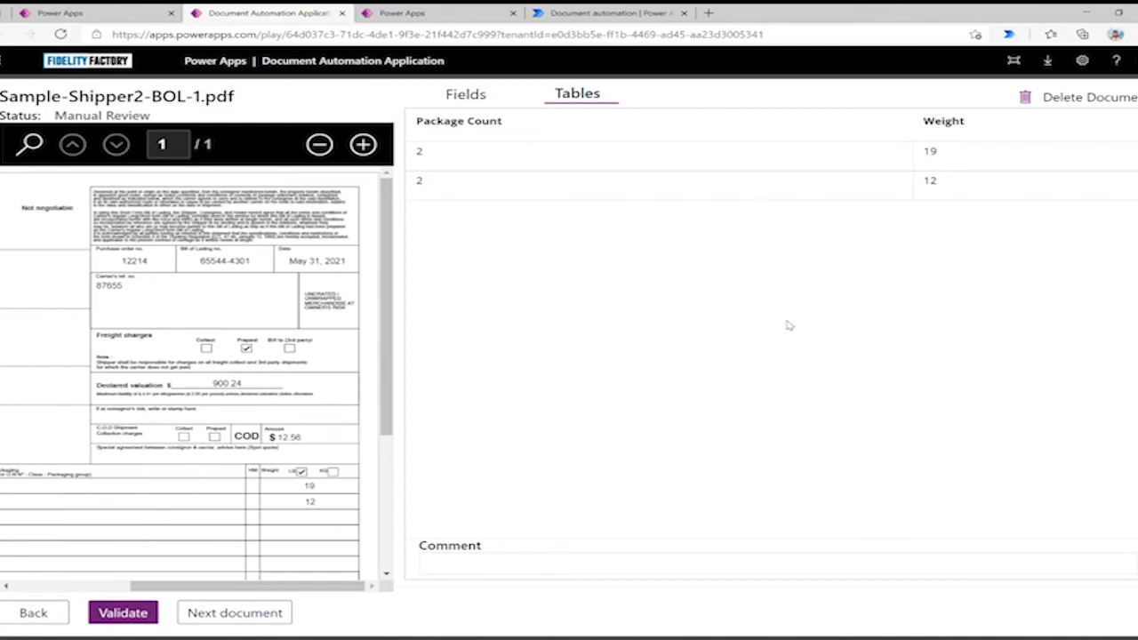
pyautogui.click(121, 611)
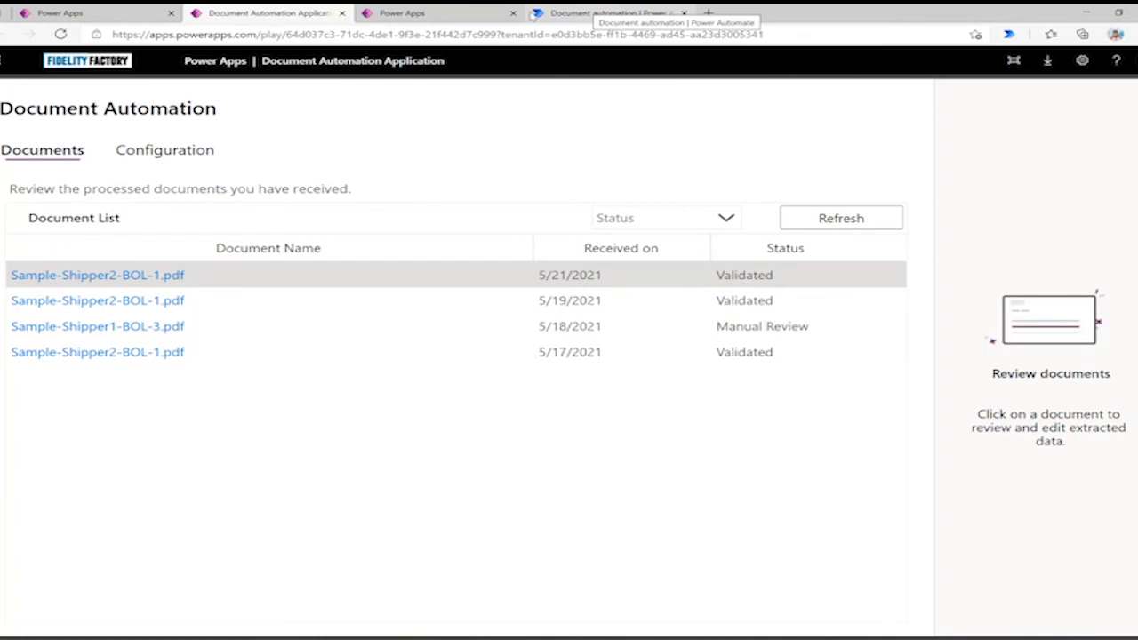
# Return to the Document automation base kit solution and sort its components by Type in ascending order
pyautogui.click(89, 12)
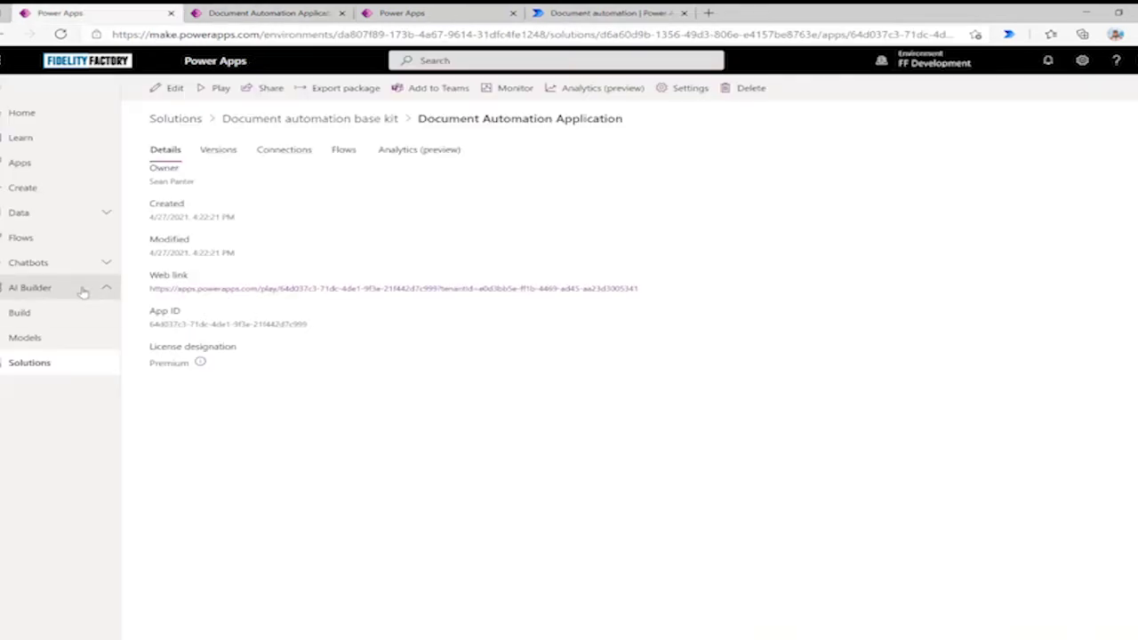
pyautogui.click(294, 125)
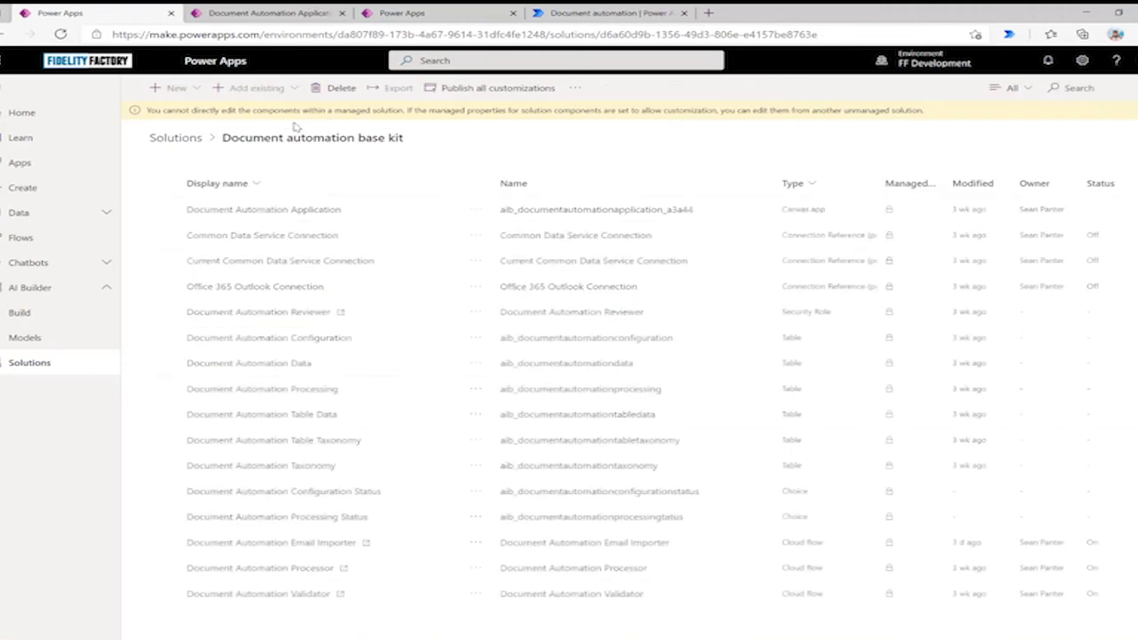
pyautogui.click(813, 183)
pyautogui.click(820, 210)
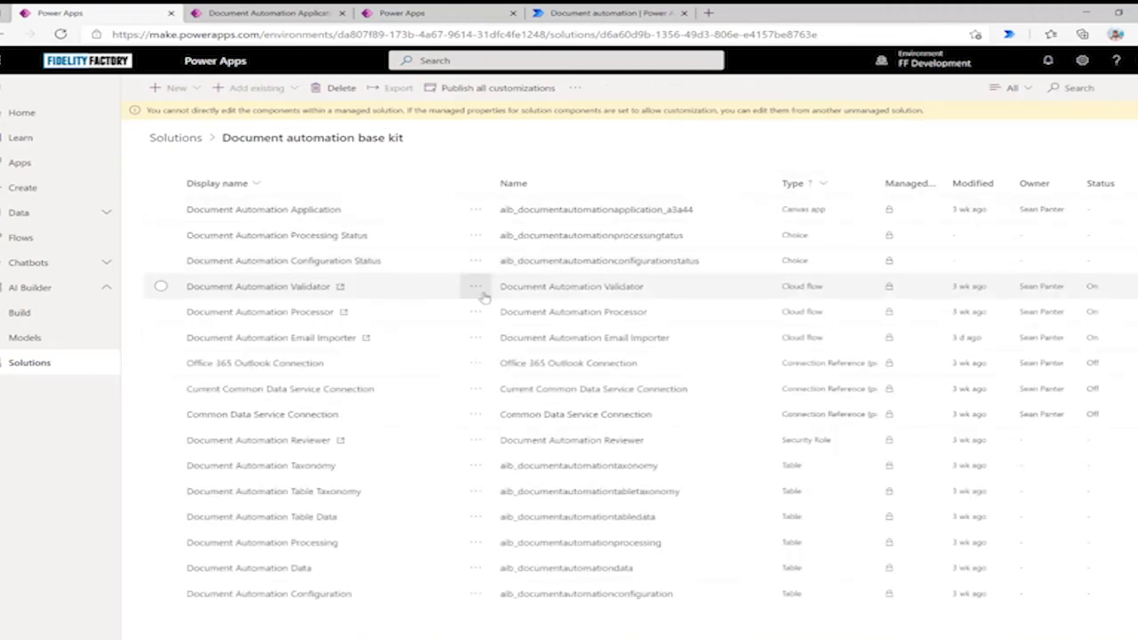
# Open the Document Automation Email Importer flow for editing and examine the Subject Filter in its When a new email arrives (V3) trigger
pyautogui.click(273, 338)
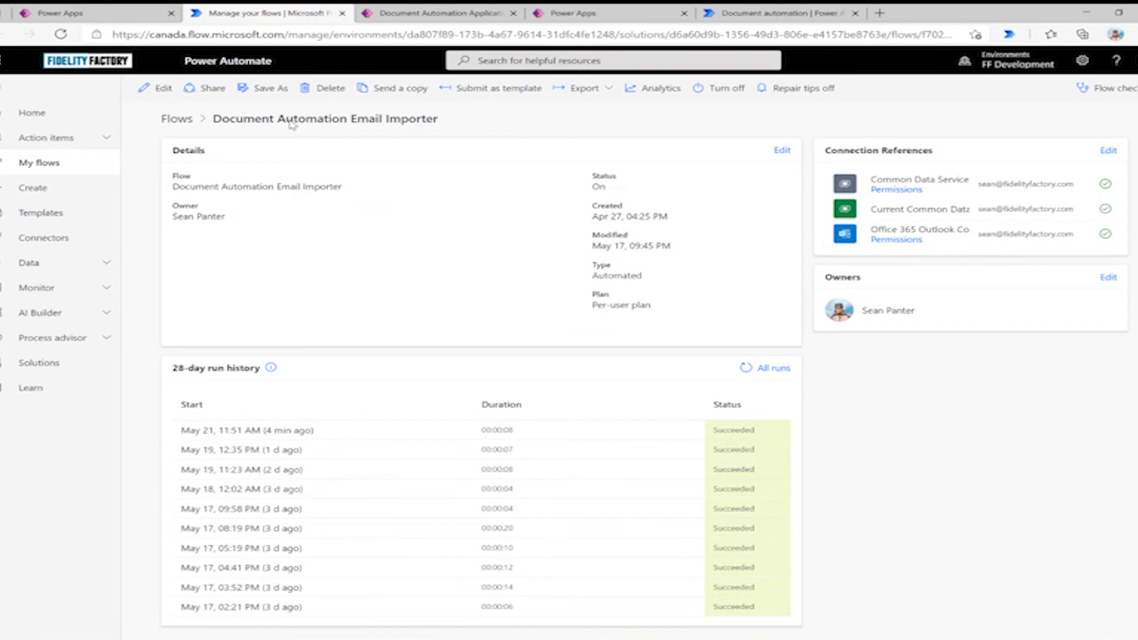
pyautogui.click(160, 88)
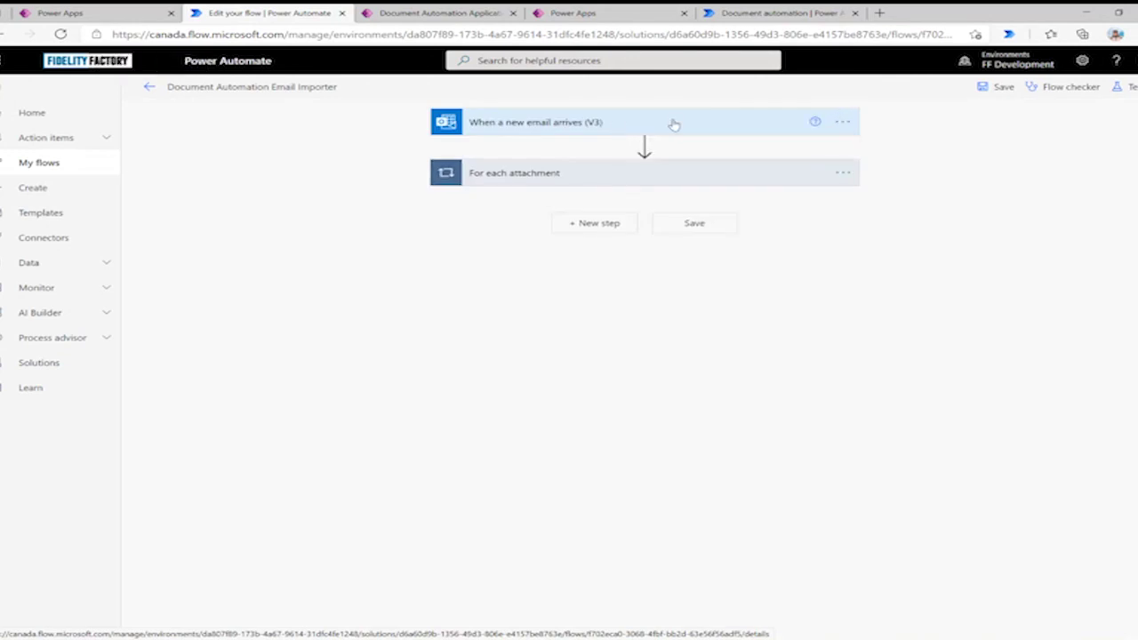
pyautogui.click(673, 122)
pyautogui.click(498, 174)
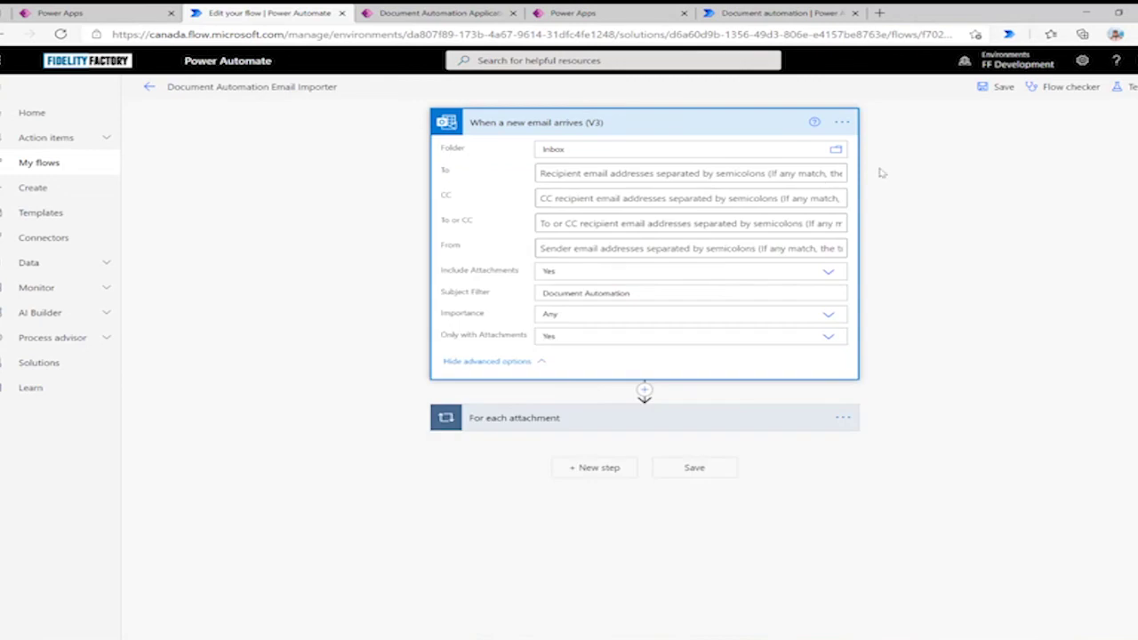
pyautogui.tripleClick(611, 293)
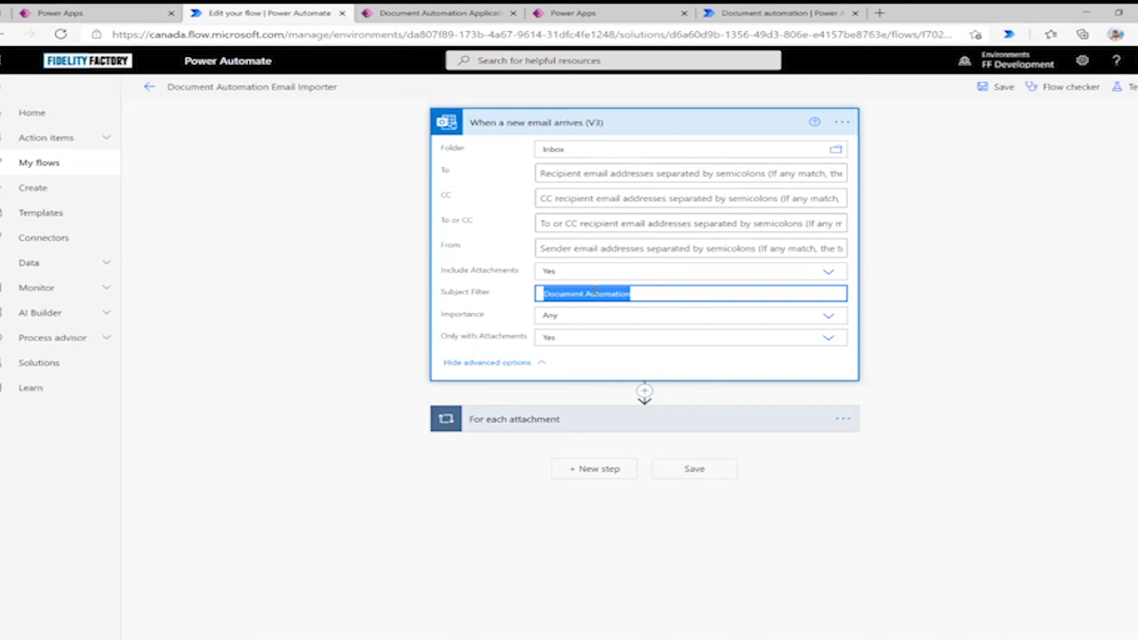
pyautogui.click(658, 294)
pyautogui.tripleClick(604, 294)
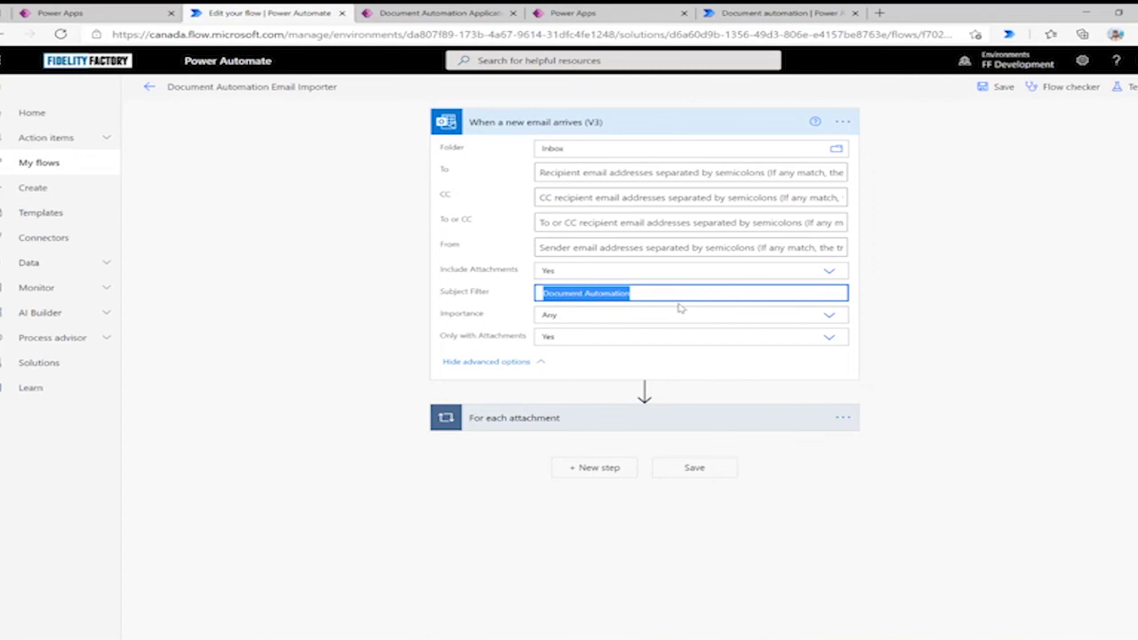
# Expand the For each attachment and For each configuration loops in the Email Importer flow and examine their actions
pyautogui.click(730, 419)
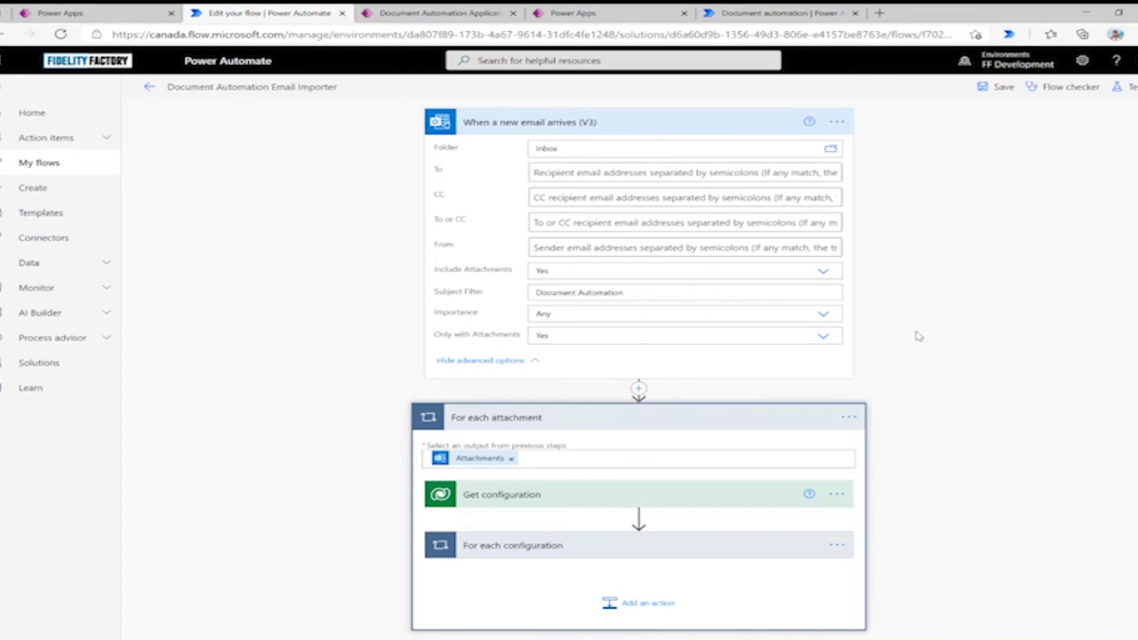
pyautogui.click(632, 548)
pyautogui.scroll(-2, 1027, 391)
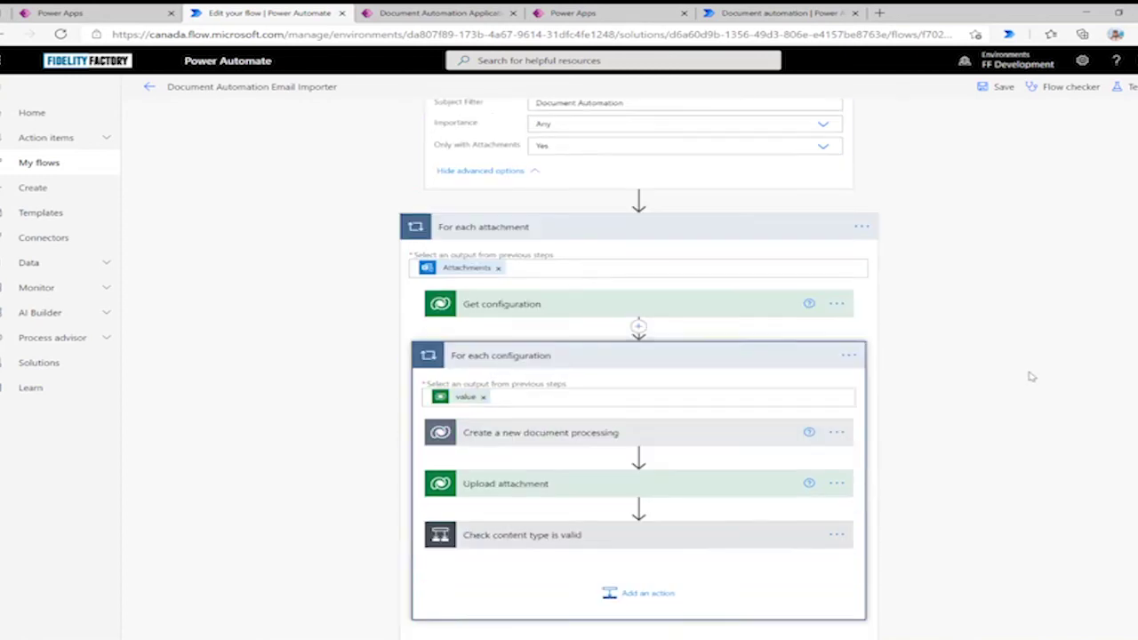
pyautogui.scroll(-1, 1030, 377)
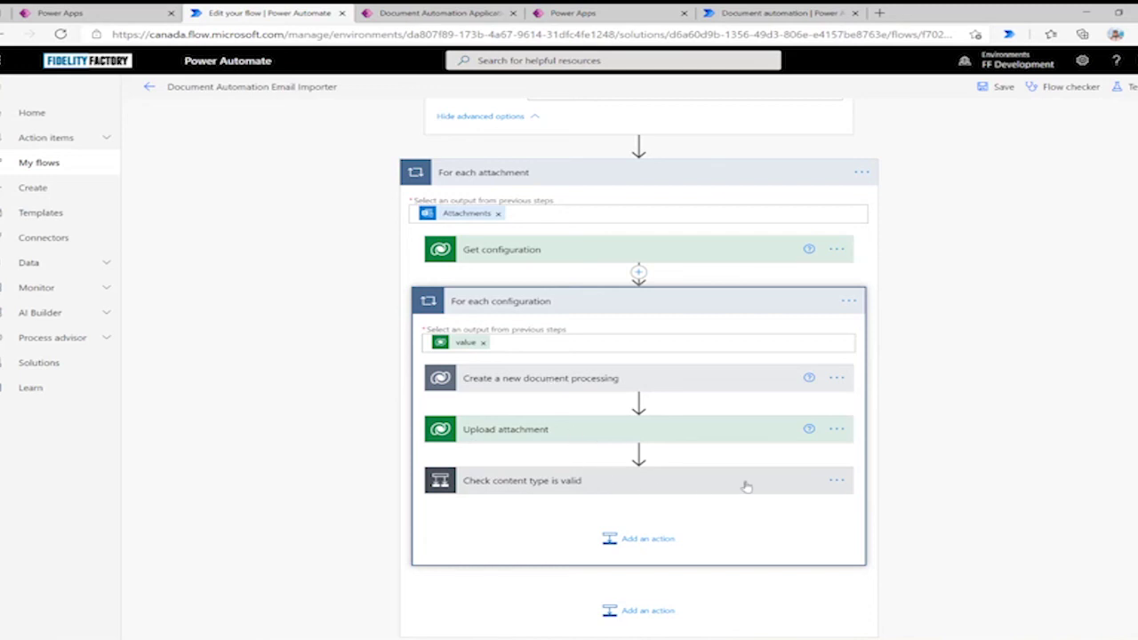
pyautogui.scroll(3, 986, 324)
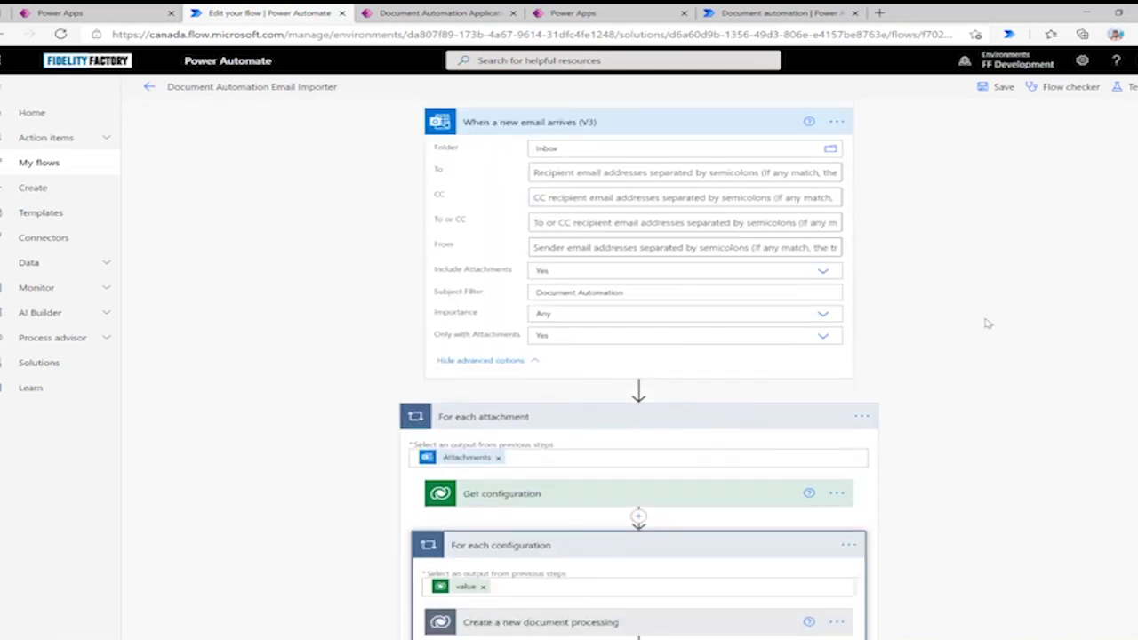
# Return to the solution, open the Document Automation Processor flow for editing, and examine its Get model to use action
pyautogui.click(98, 12)
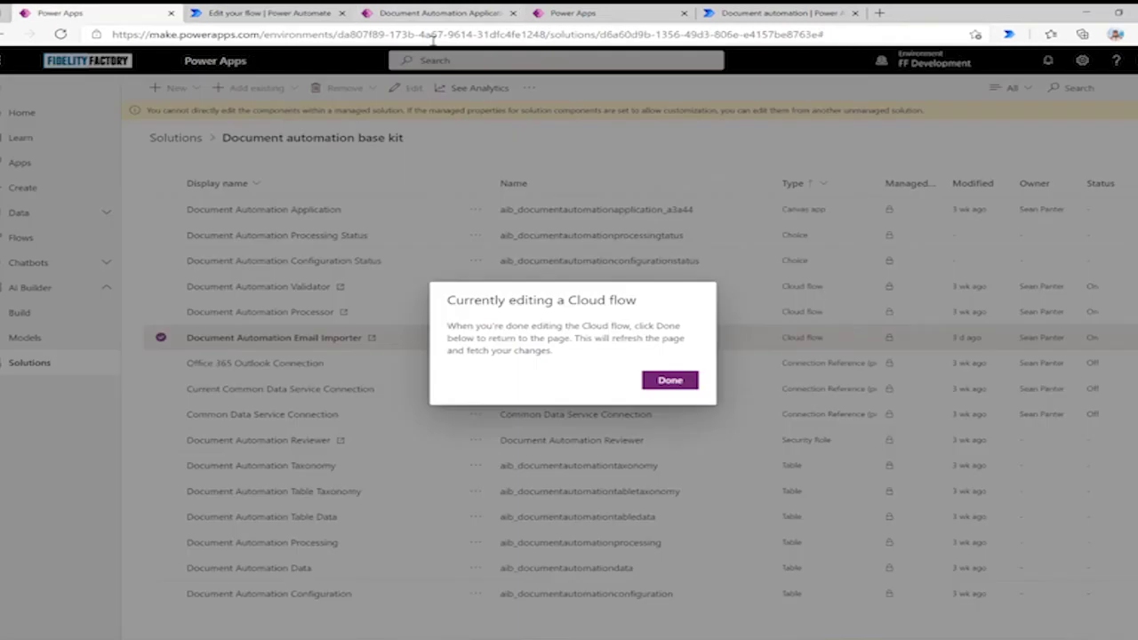
pyautogui.click(666, 381)
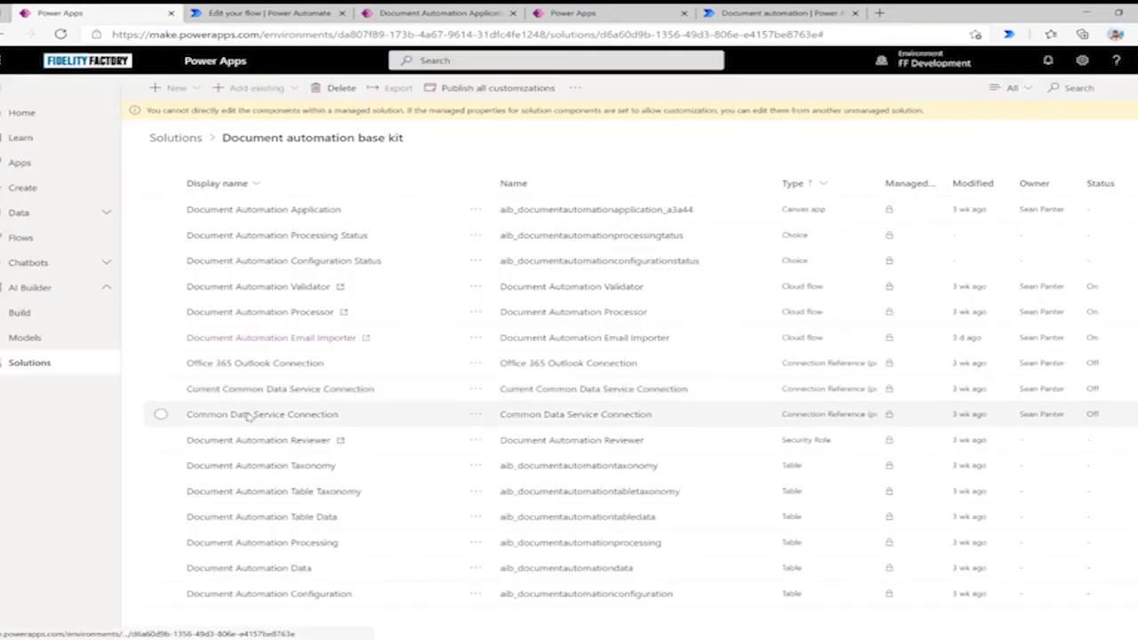
pyautogui.click(257, 312)
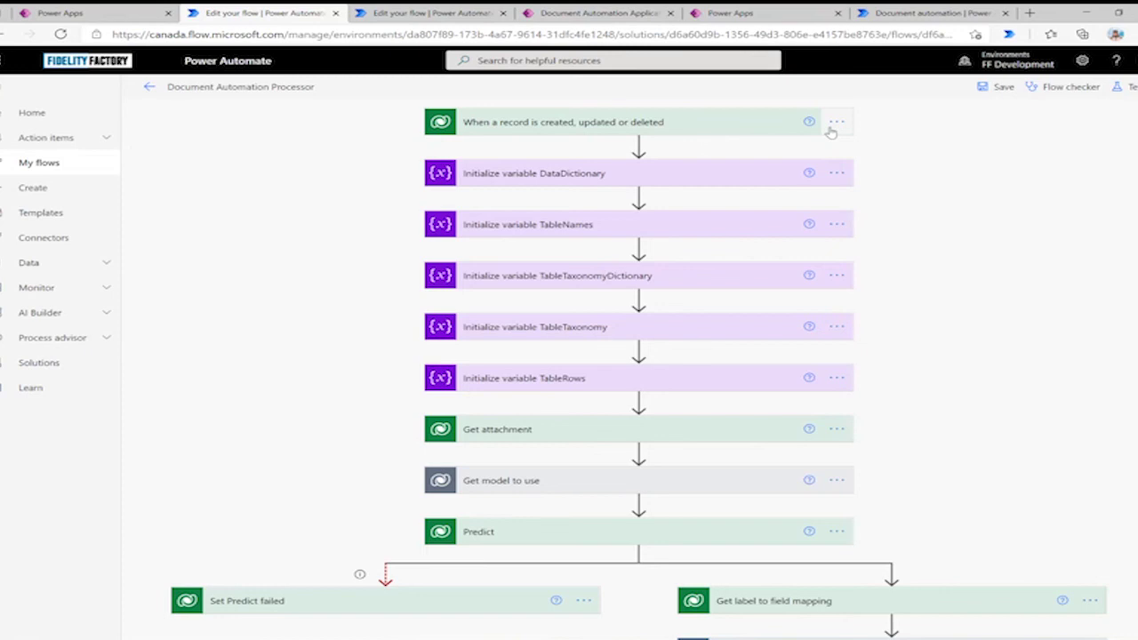
pyautogui.scroll(-2, 960, 261)
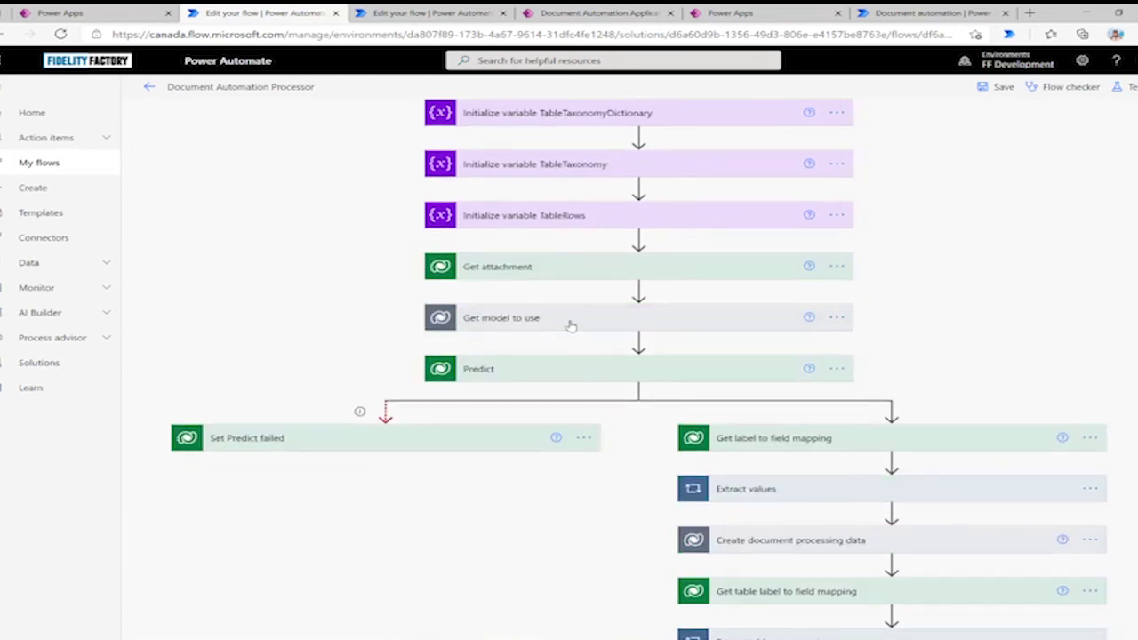
pyautogui.click(571, 326)
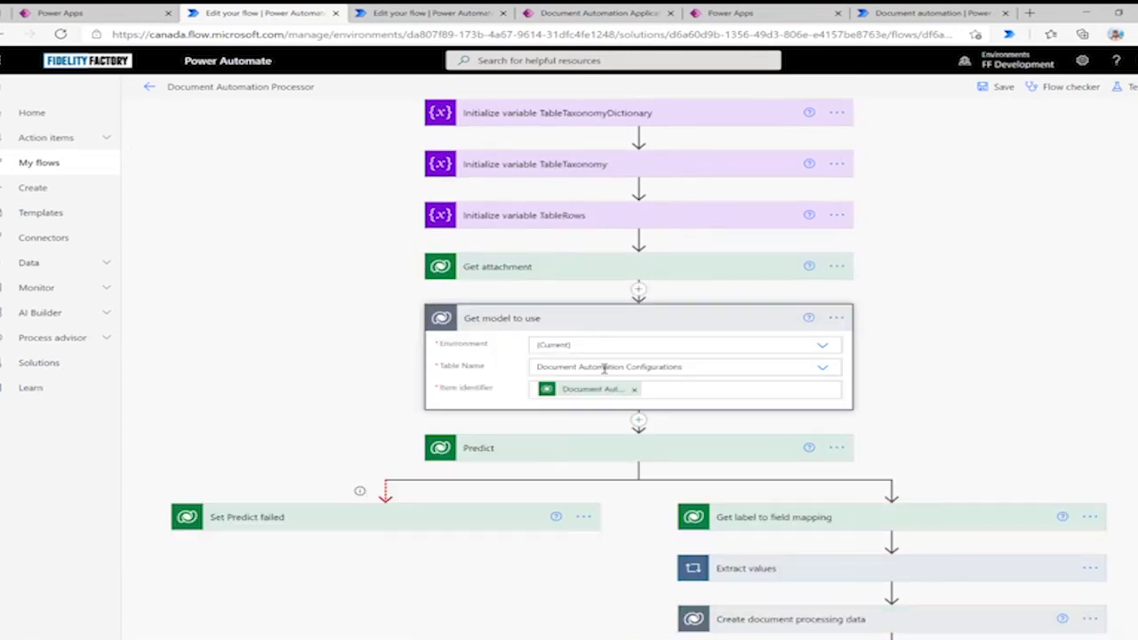
pyautogui.scroll(-2, 986, 358)
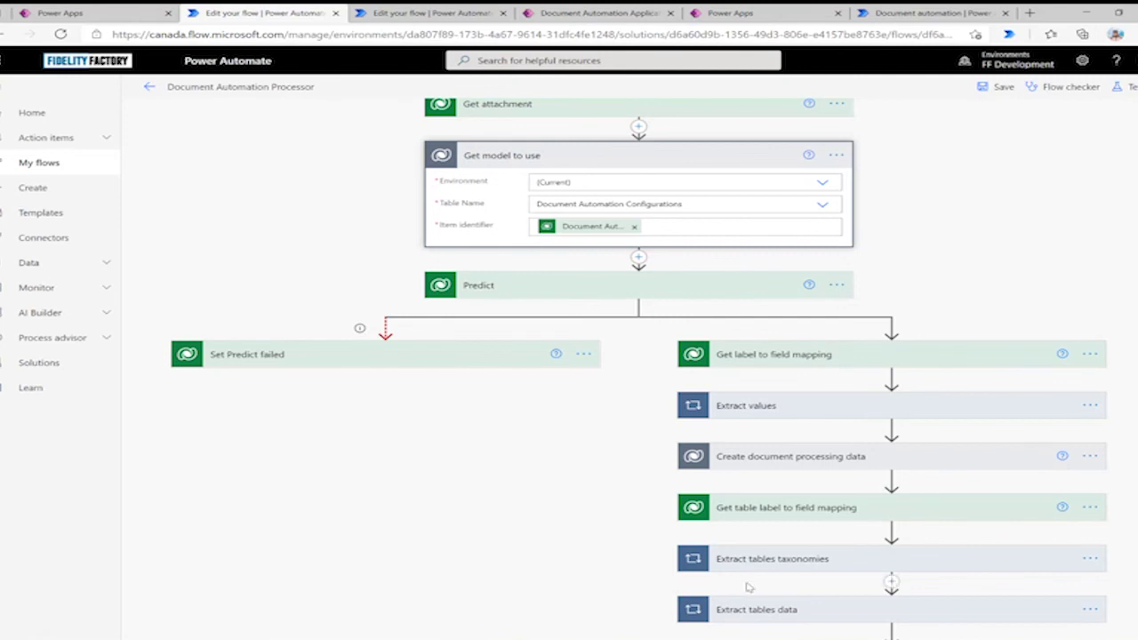
# Expand the Extract values loop in the Processor flow and examine it together with the remaining actions
pyautogui.scroll(-1, 755, 605)
pyautogui.click(844, 329)
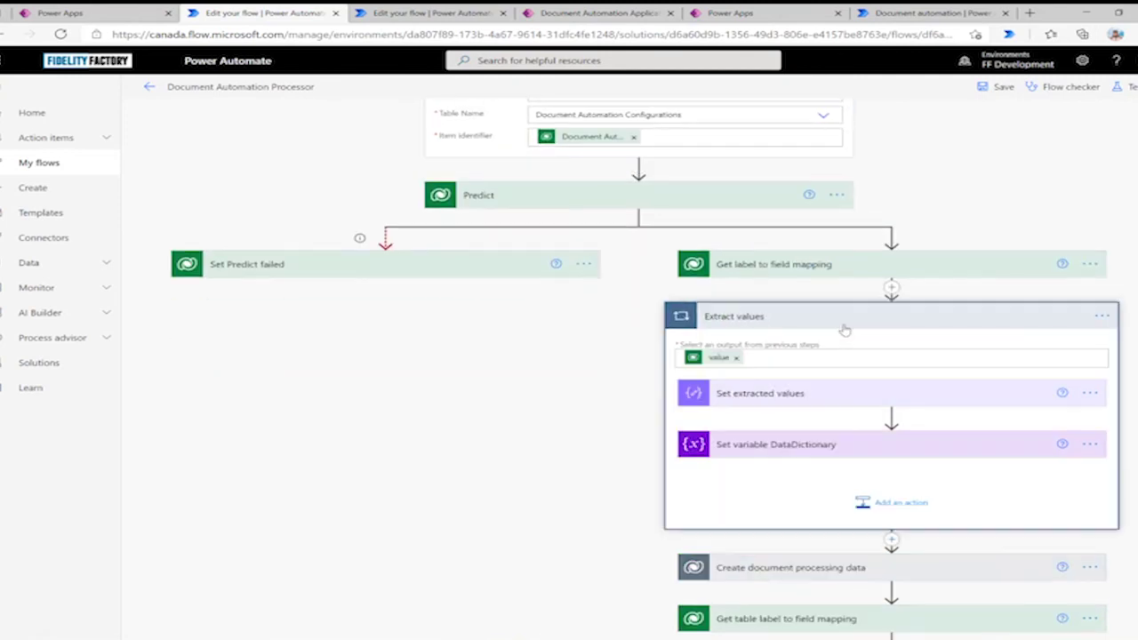
pyautogui.scroll(-2, 826, 330)
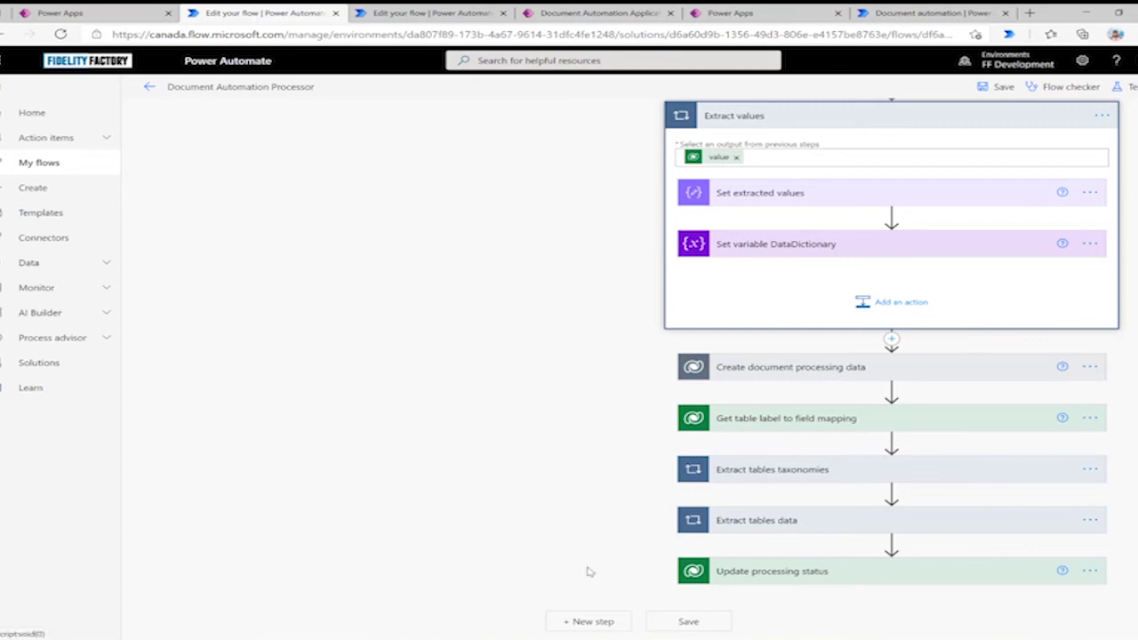
pyautogui.scroll(10, 395, 354)
pyautogui.scroll(1, 397, 355)
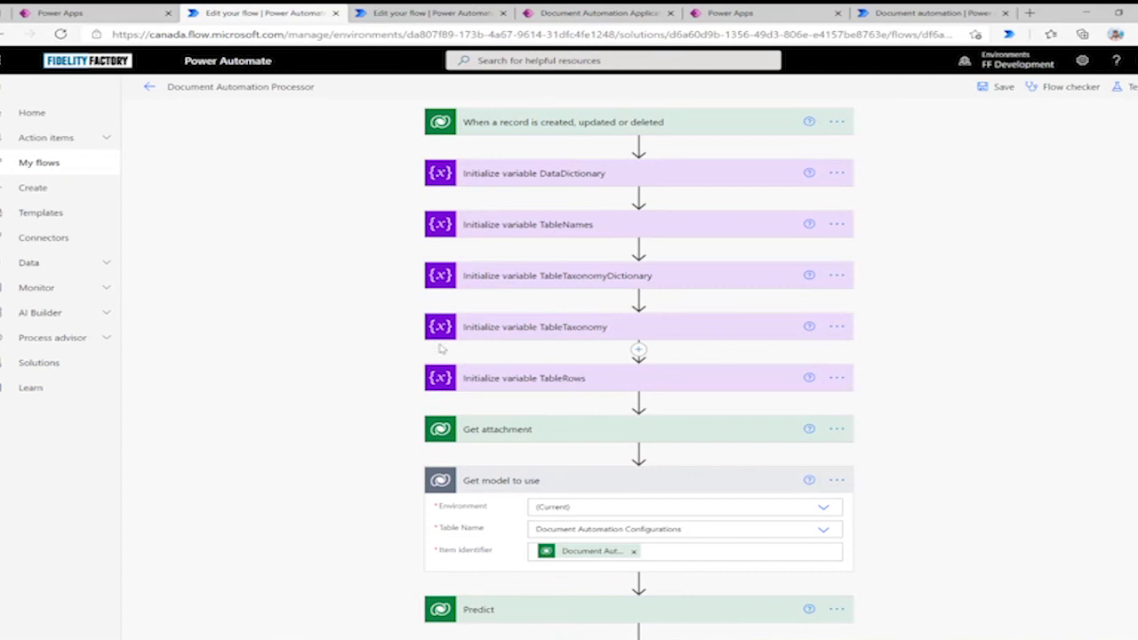
# Return to the solution, open the Document Automation Validator flow for editing, and examine its record trigger and Update a record action
pyautogui.click(61, 14)
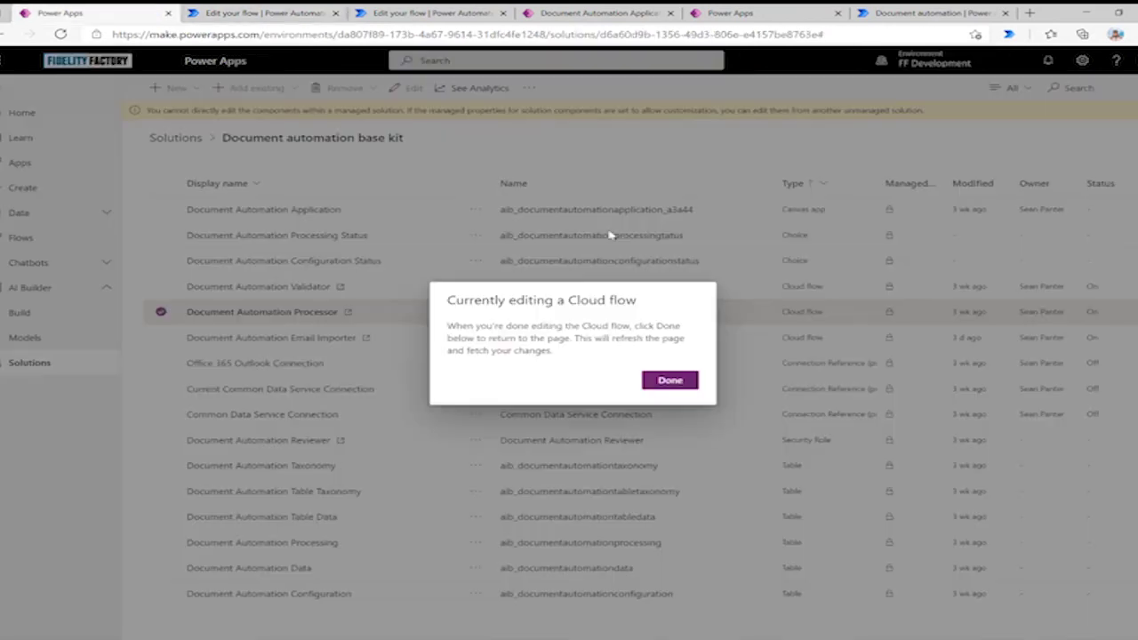
pyautogui.click(669, 384)
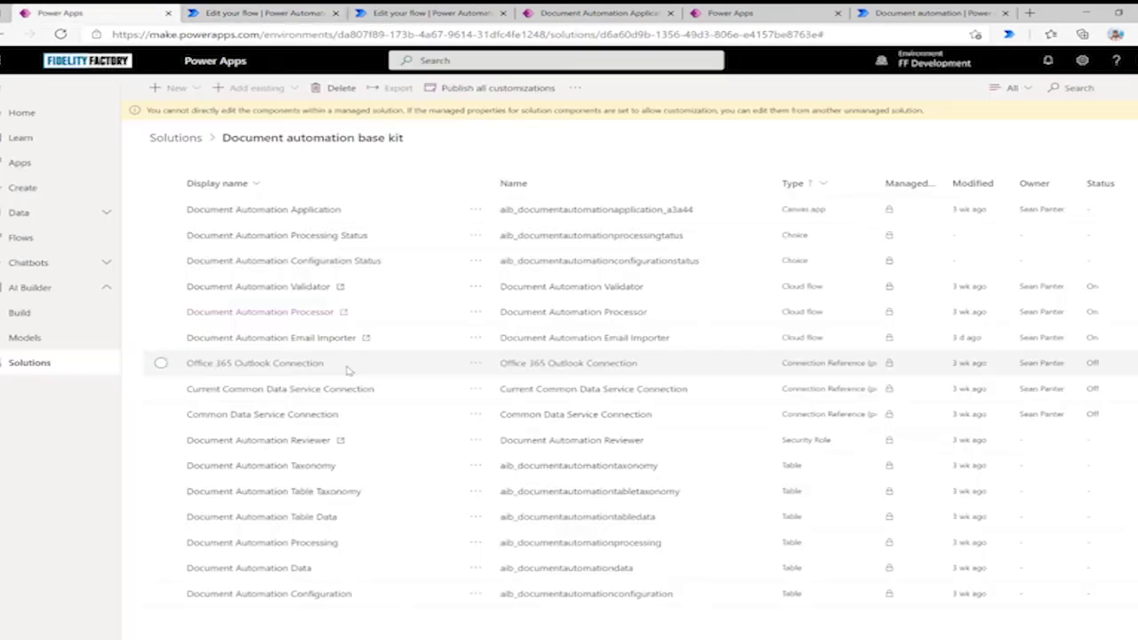
pyautogui.click(294, 287)
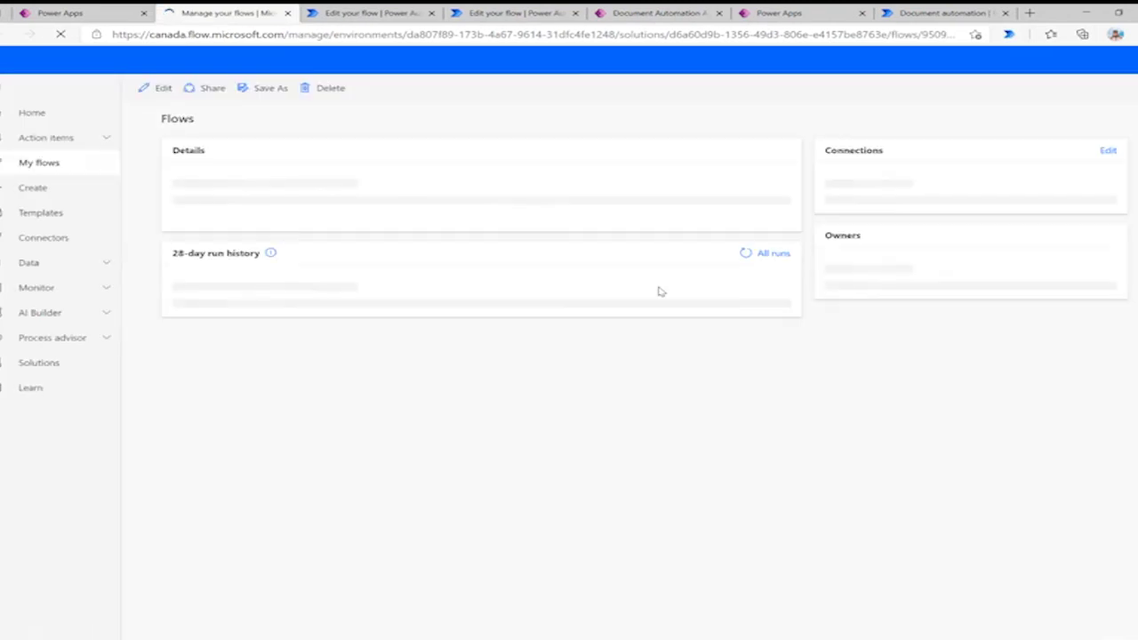
pyautogui.click(157, 89)
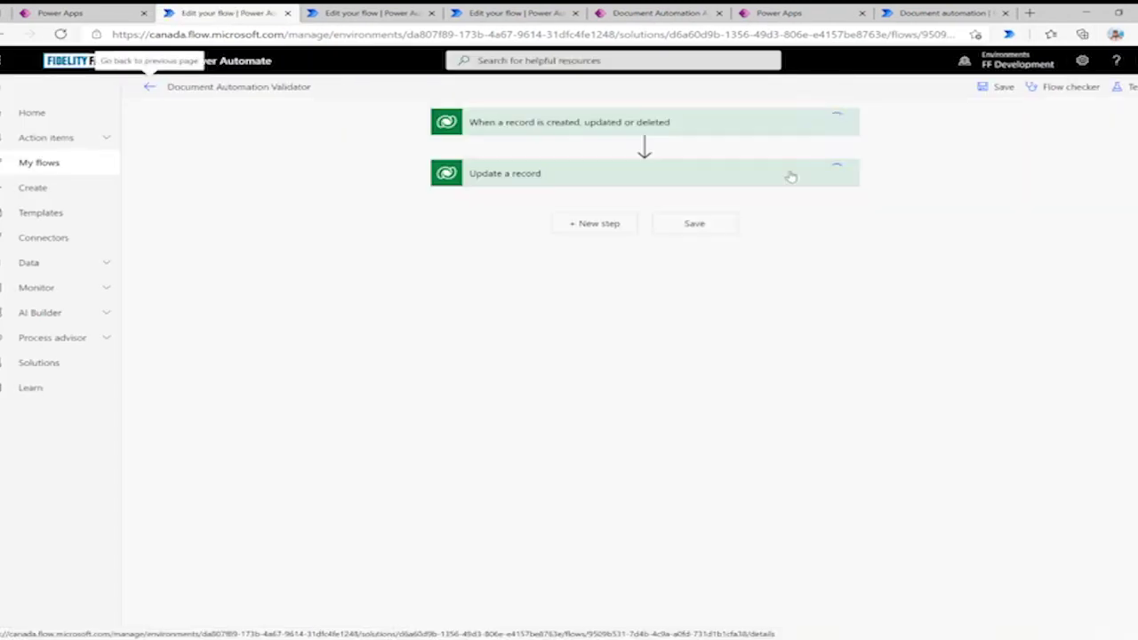
pyautogui.click(664, 125)
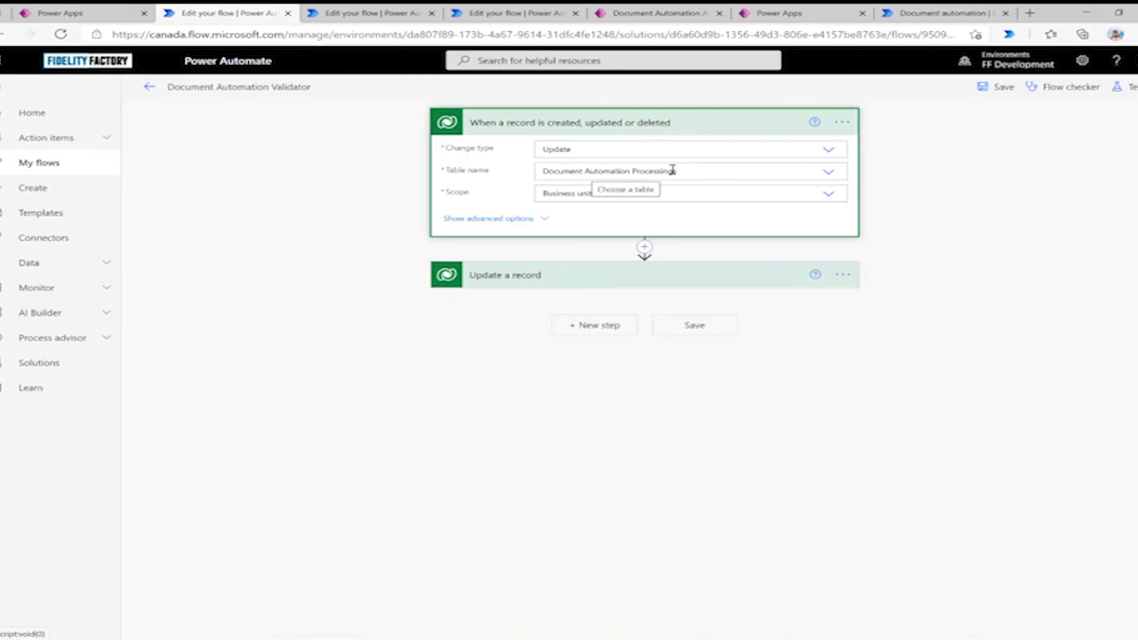
pyautogui.click(599, 282)
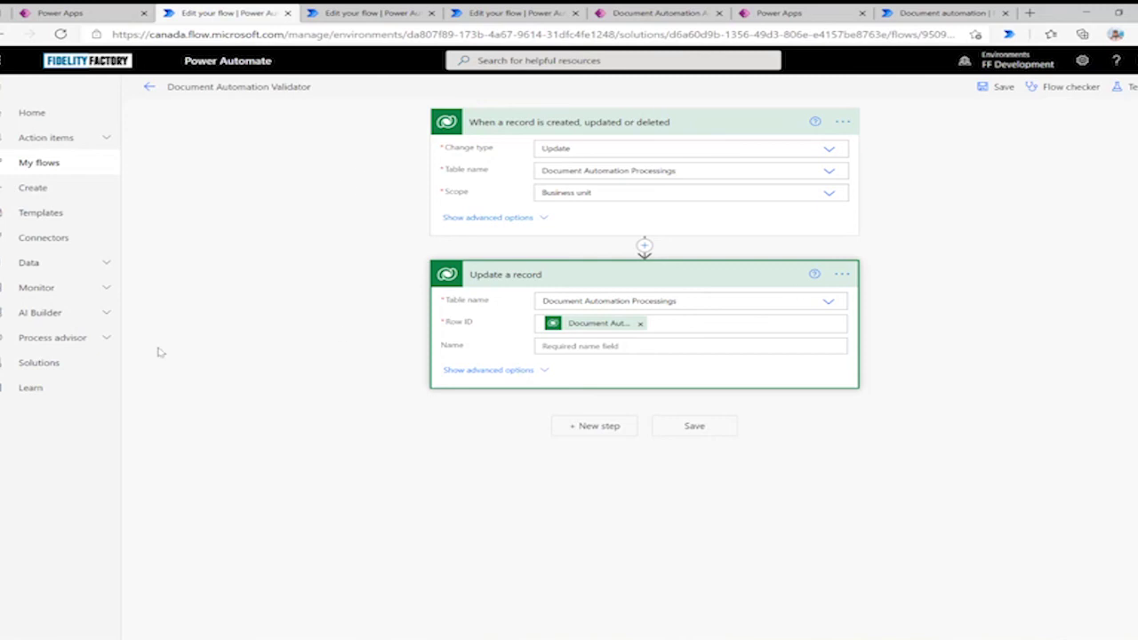
# Return to the solution, open the draft of the Bill of Lading AI Builder model, and go back to its Choose information to extract stage
pyautogui.click(78, 13)
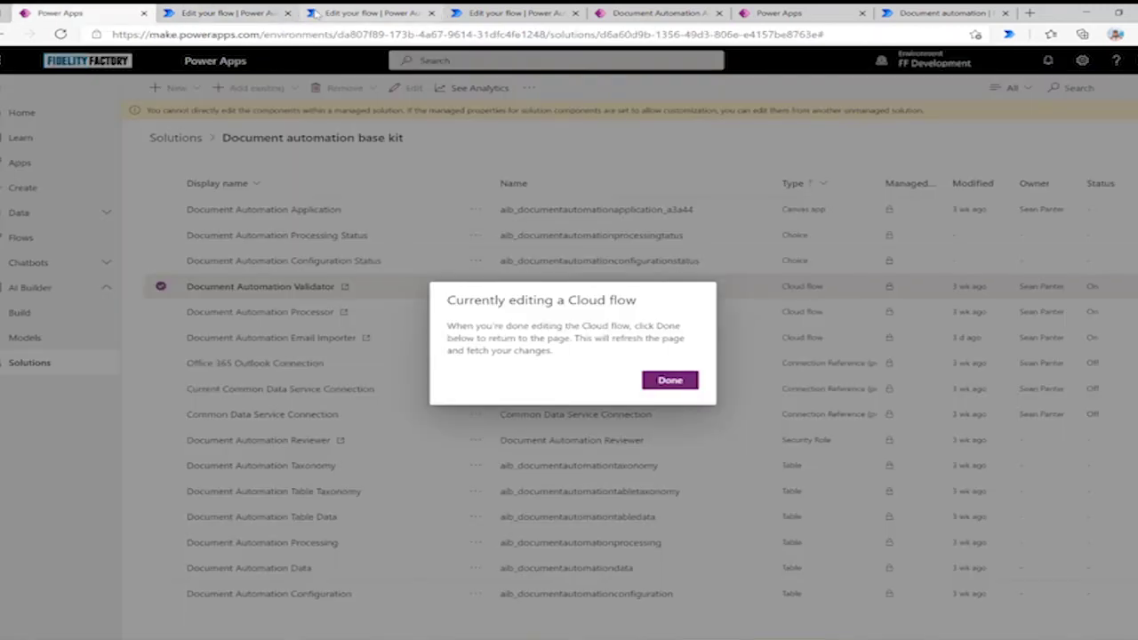
pyautogui.click(668, 381)
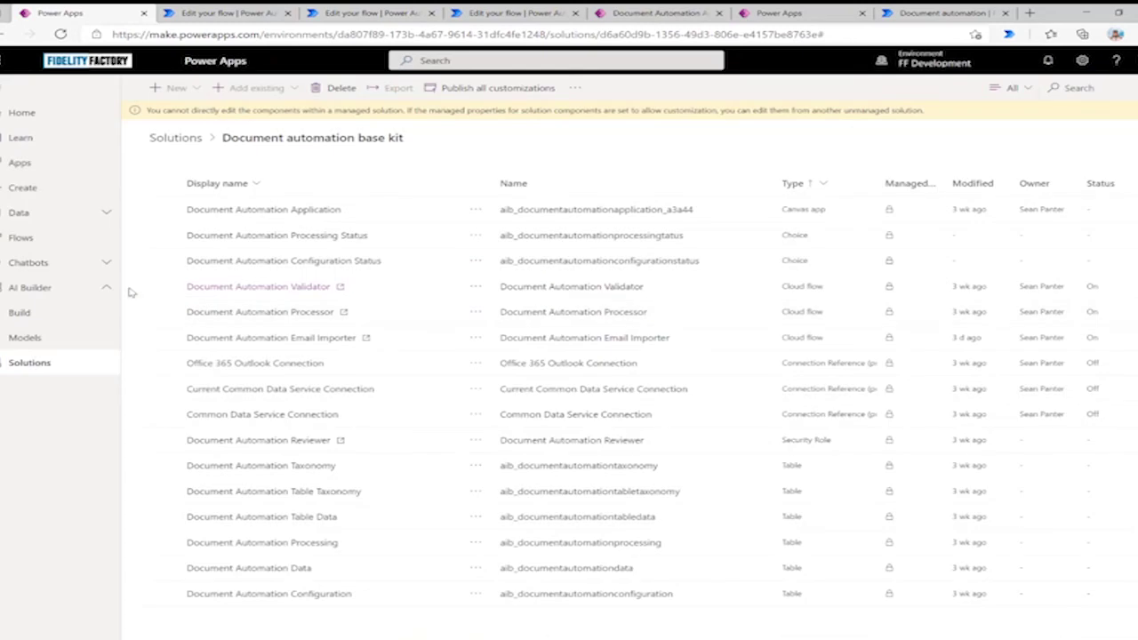
pyautogui.click(27, 338)
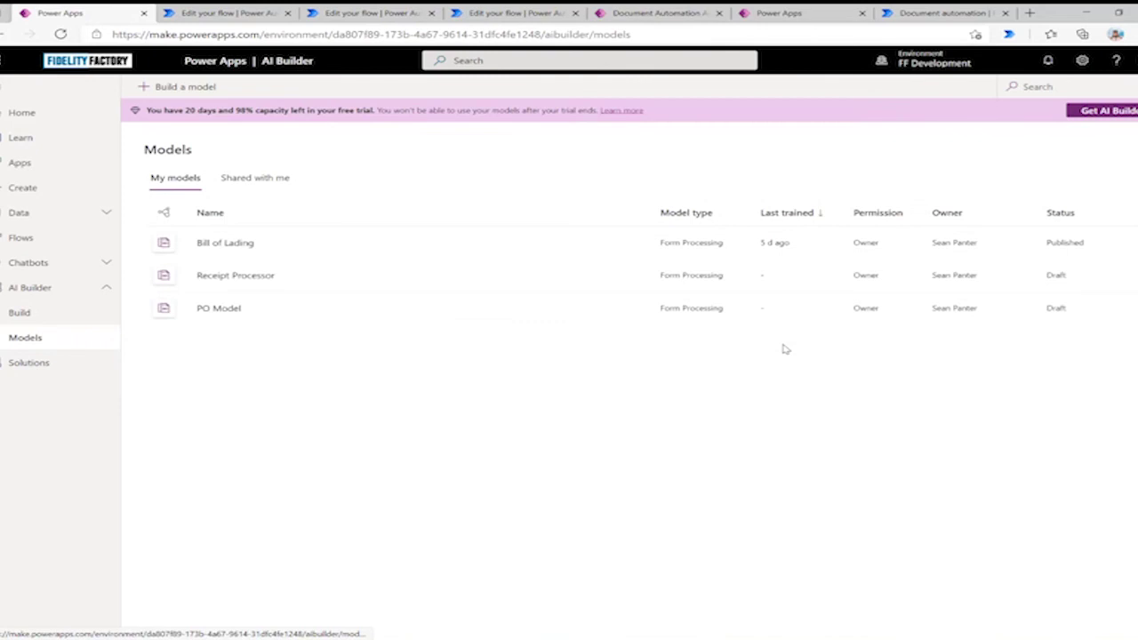
pyautogui.click(227, 243)
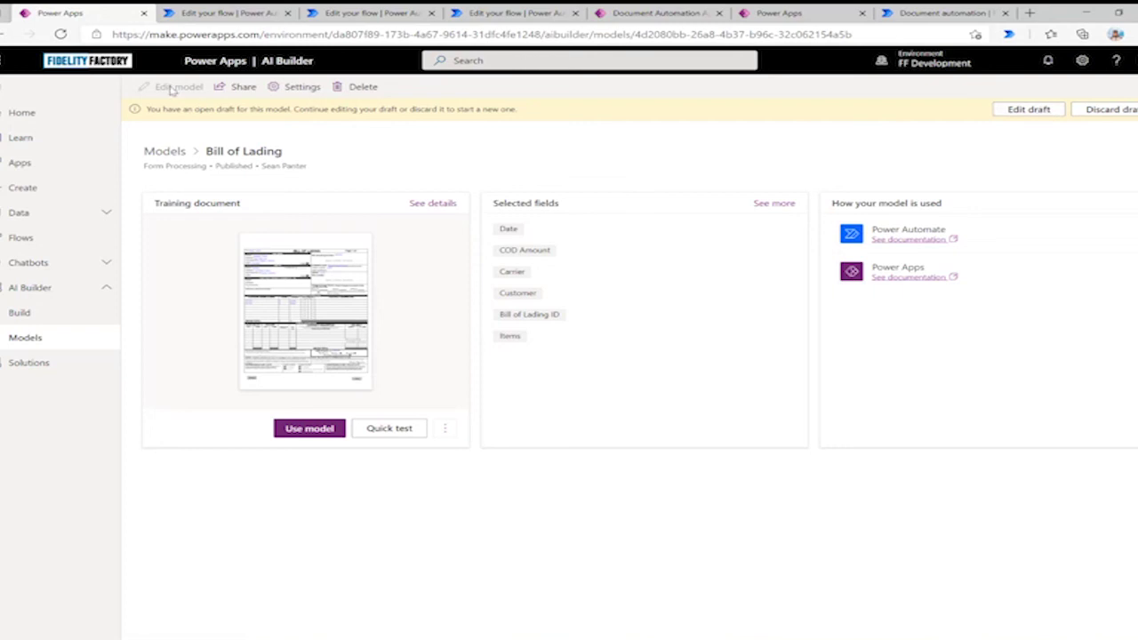
pyautogui.click(1044, 110)
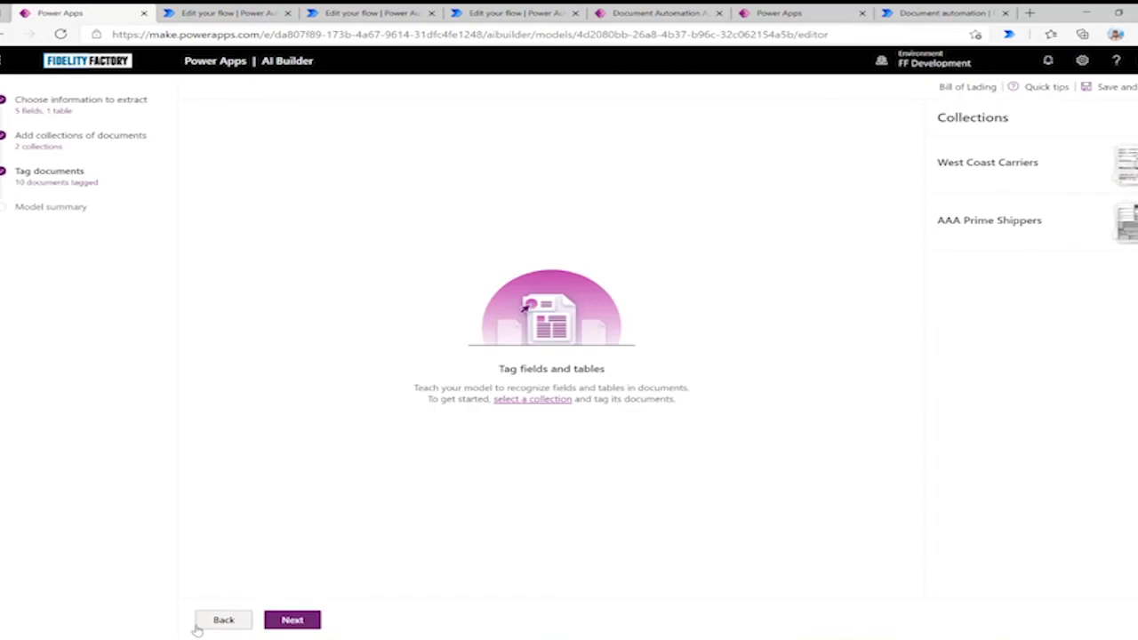
pyautogui.click(224, 622)
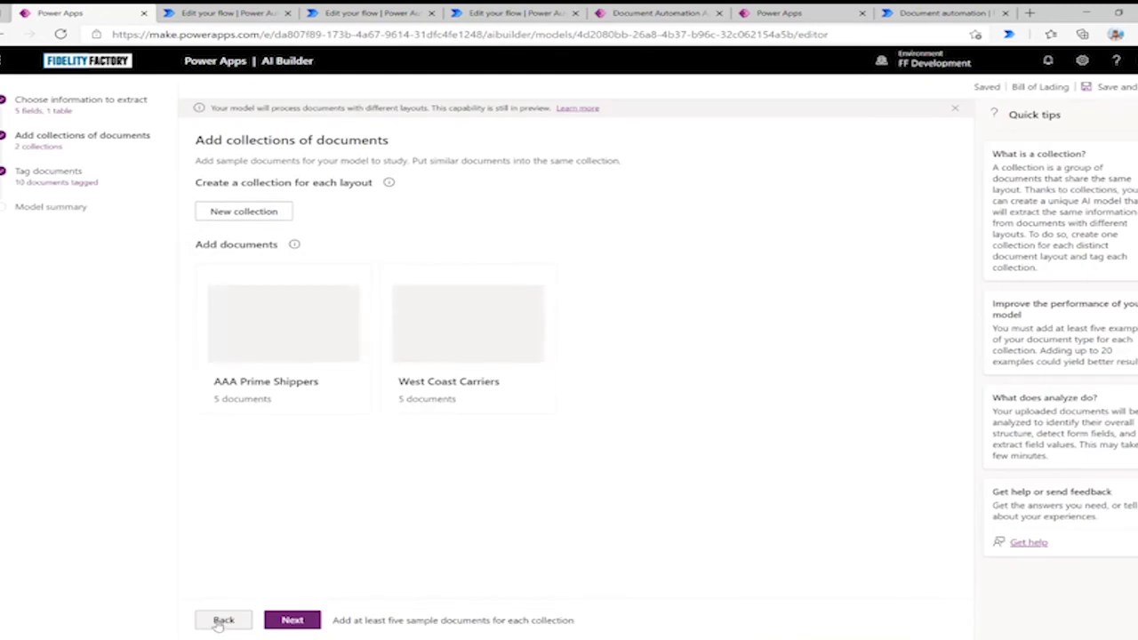
pyautogui.click(222, 620)
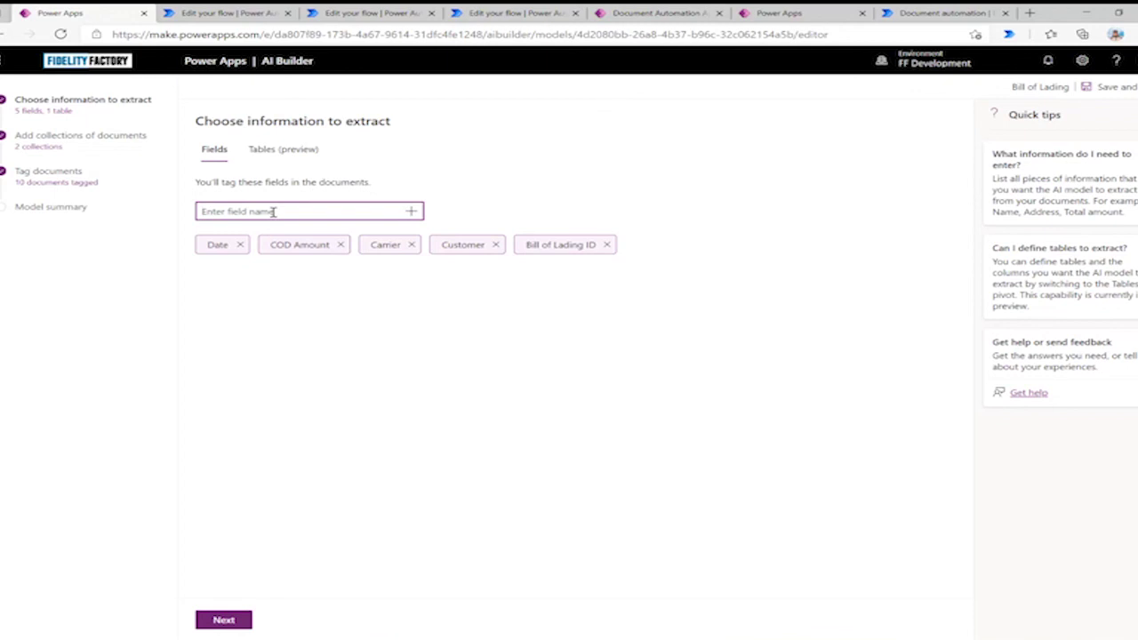
# Try adding an ETA field to the information to extract and remove the field again
pyautogui.write('Es')
pyautogui.click(412, 211)
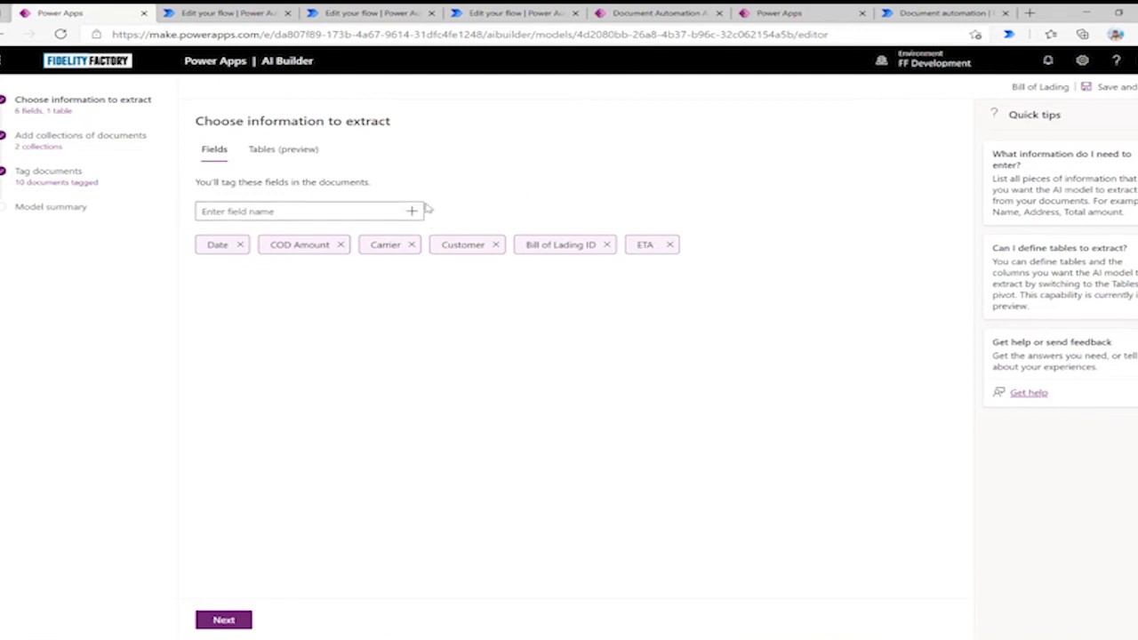
pyautogui.click(672, 245)
# Try adding a second table with Weight and Size columns to the information to extract and delete that table again
pyautogui.click(283, 149)
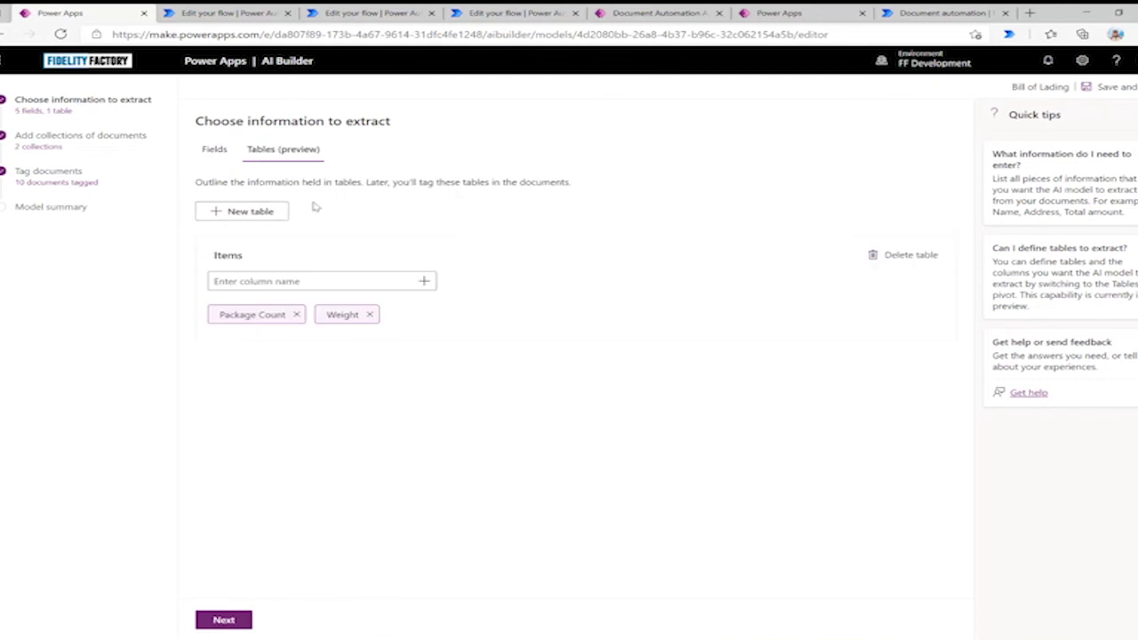
pyautogui.click(237, 214)
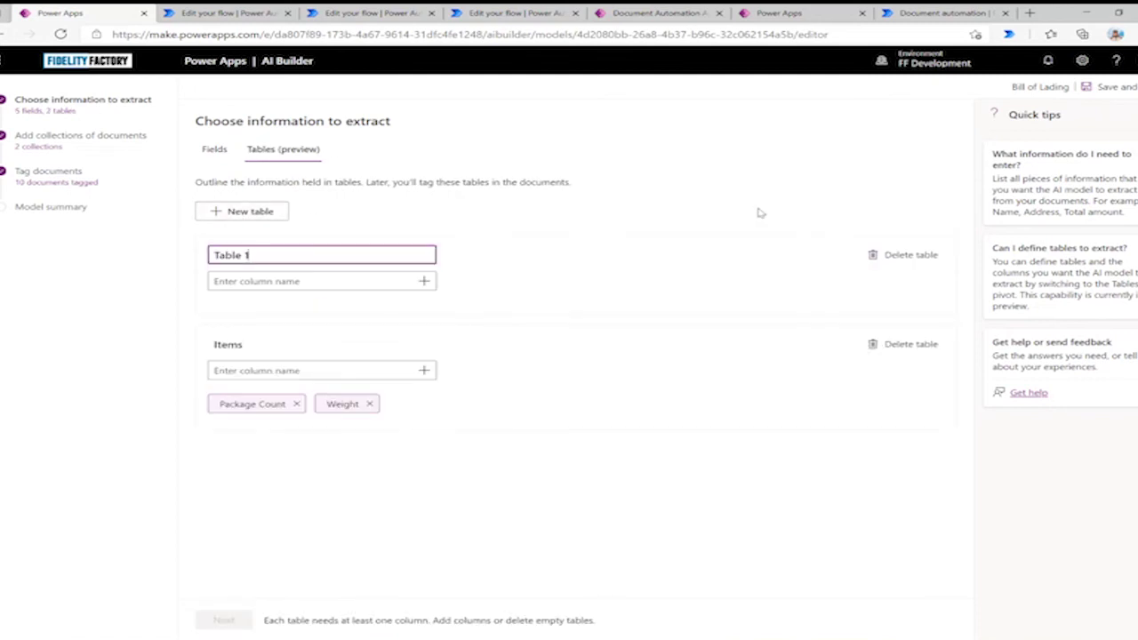
pyautogui.click(427, 283)
pyautogui.click(306, 280)
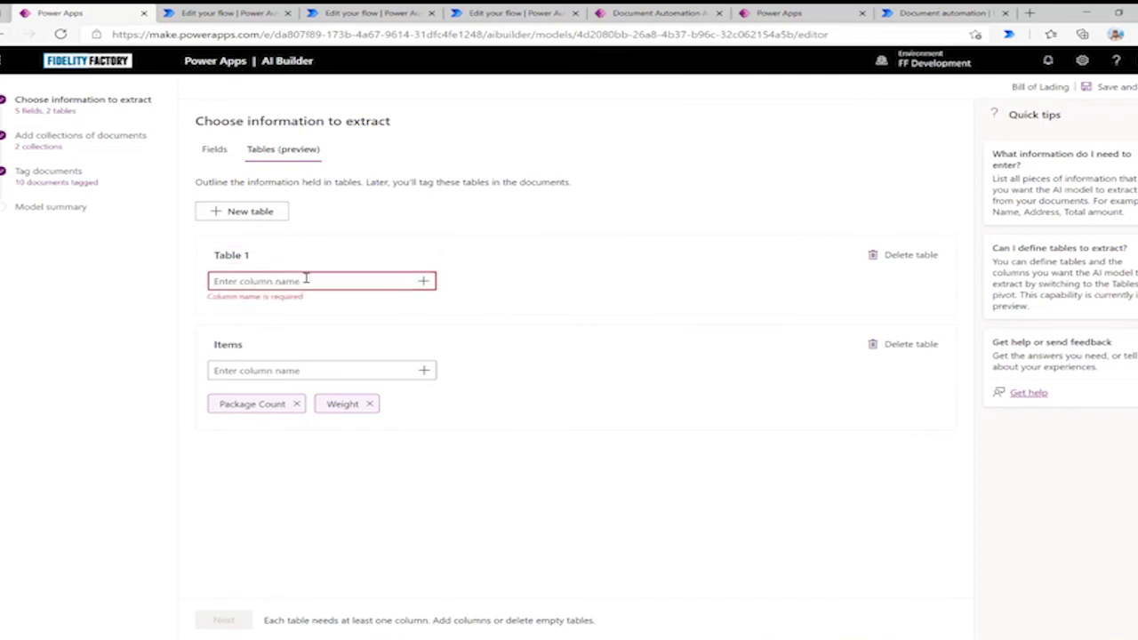
pyautogui.write('Weight')
pyautogui.press('Return')
pyautogui.write('Size')
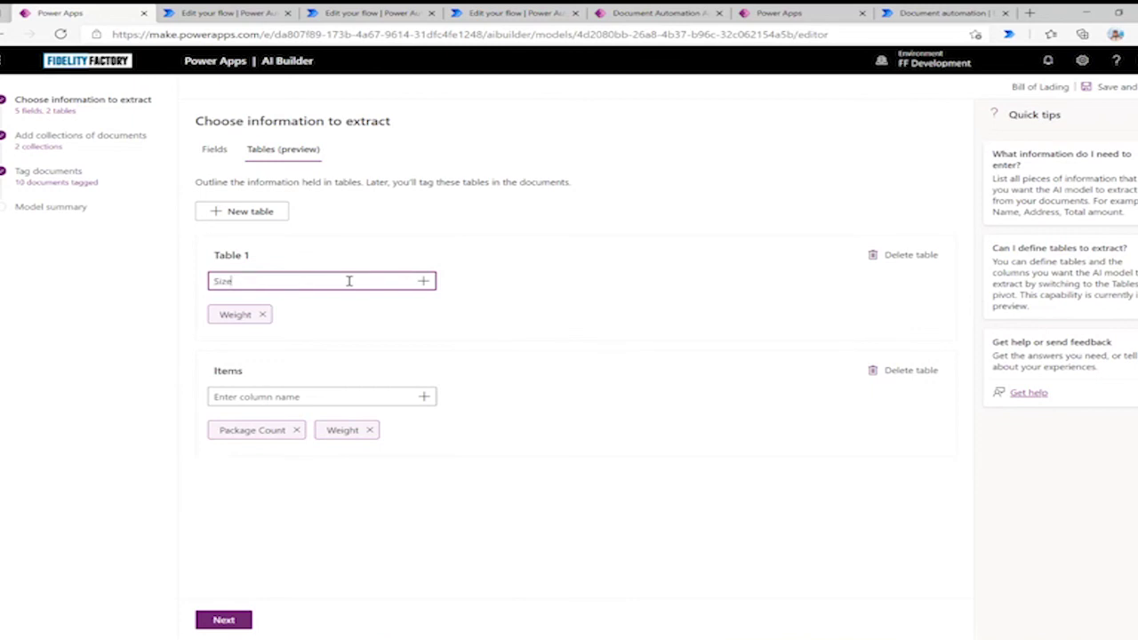
pyautogui.click(423, 281)
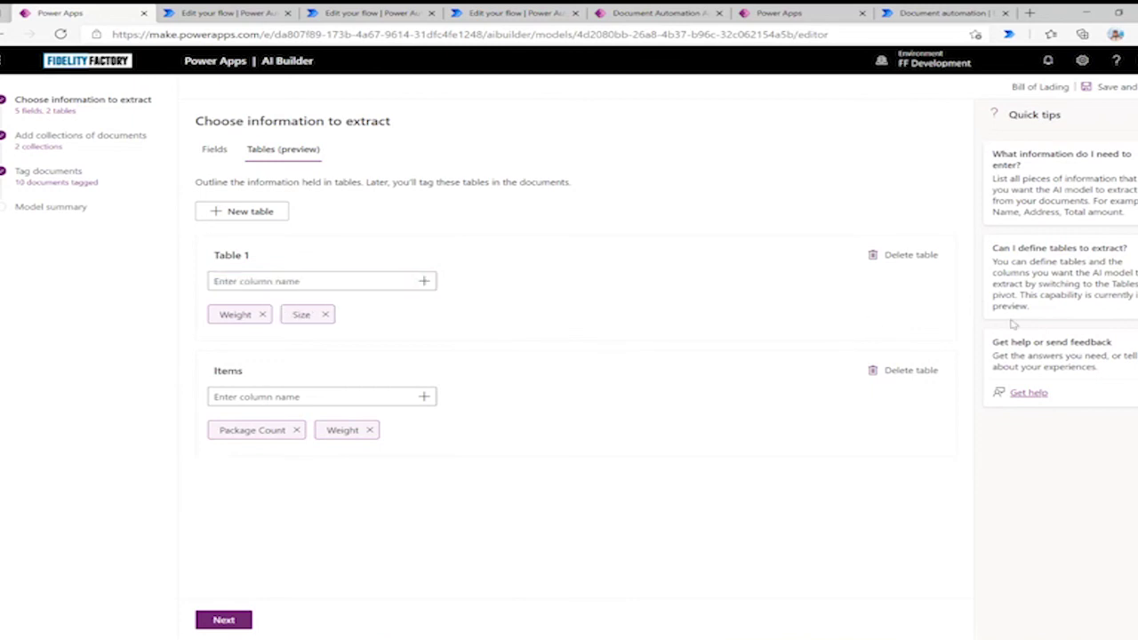
pyautogui.click(906, 255)
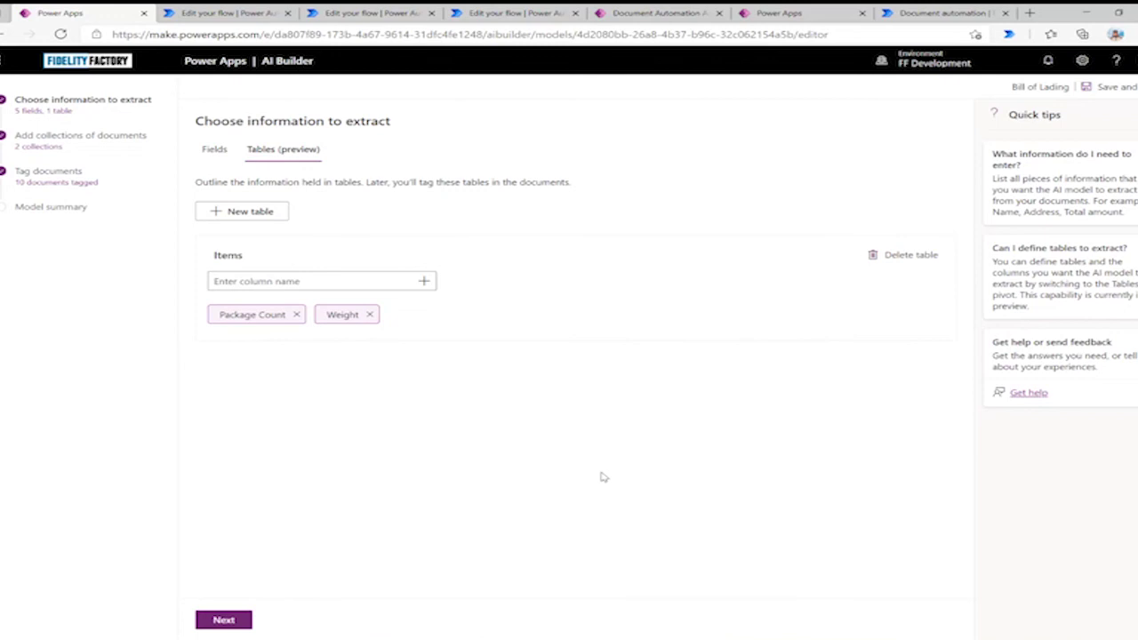
# Continue to the document collections stage and show the sample documents in the AAA Prime Shippers collection
pyautogui.click(227, 622)
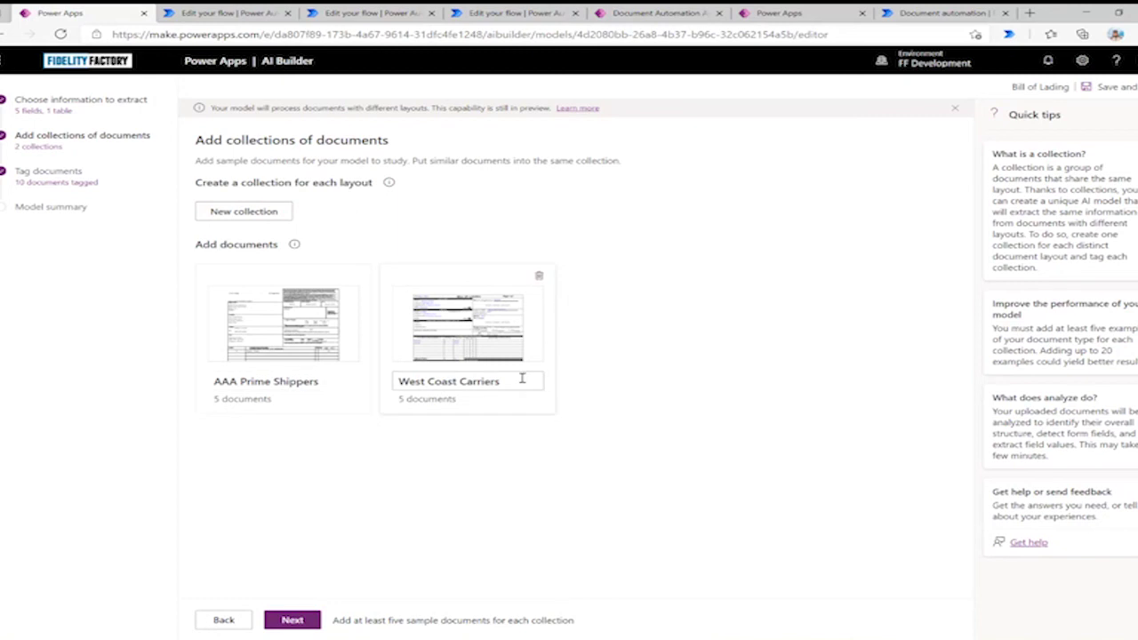
pyautogui.click(281, 305)
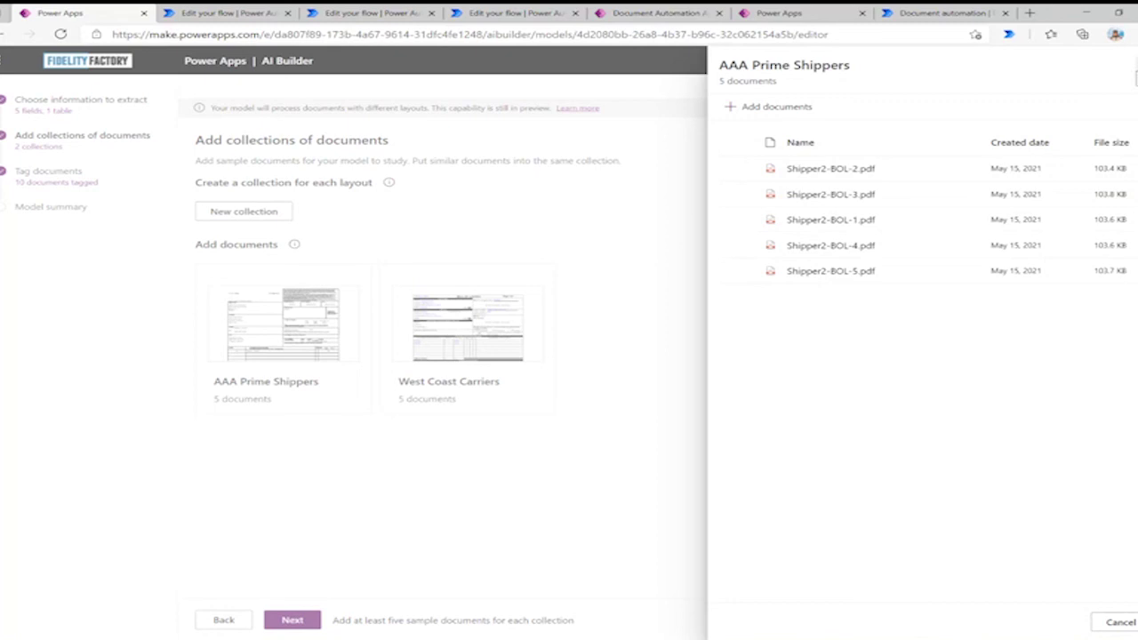
# Close the AAA Prime Shippers document list, continue to the document tagging stage, and open the West Coast Carriers collection
pyautogui.click(1135, 79)
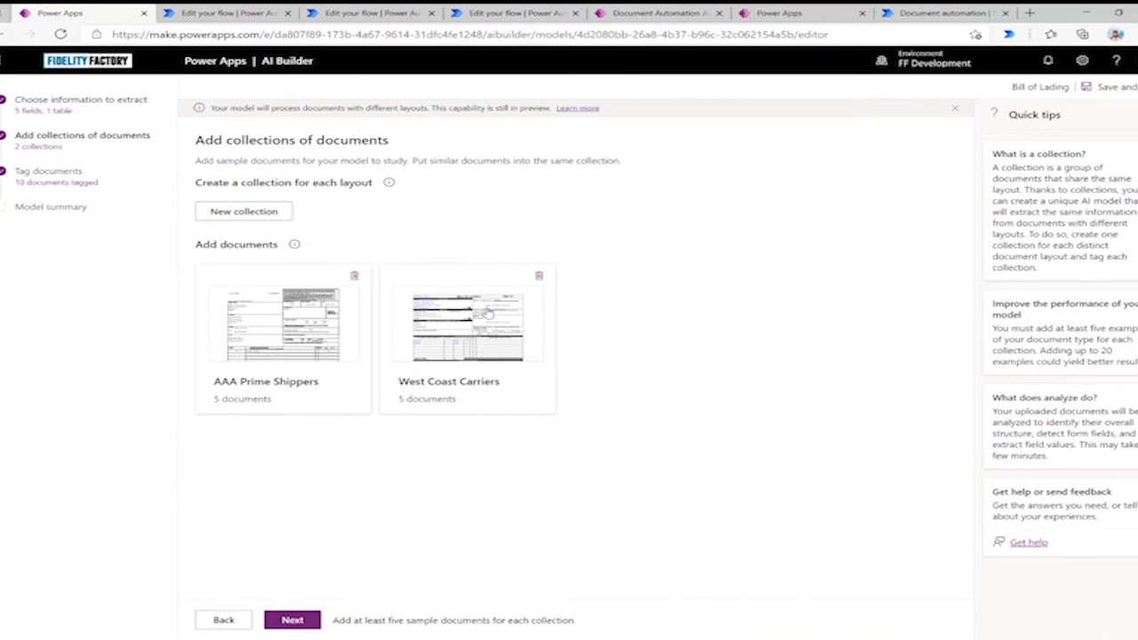
pyautogui.click(292, 620)
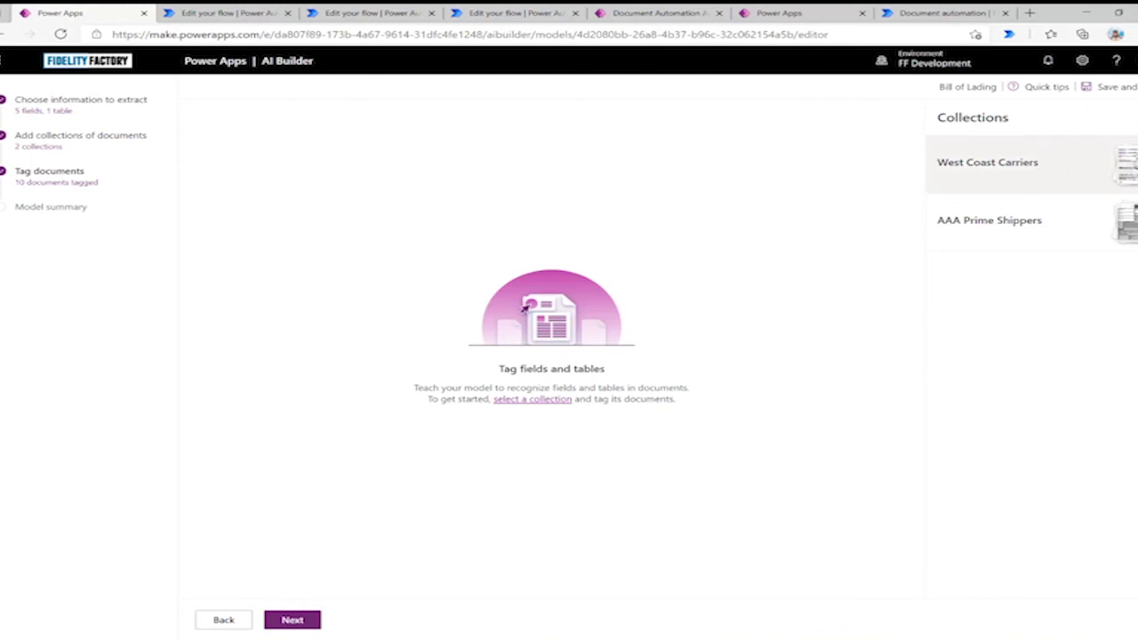
pyautogui.click(948, 165)
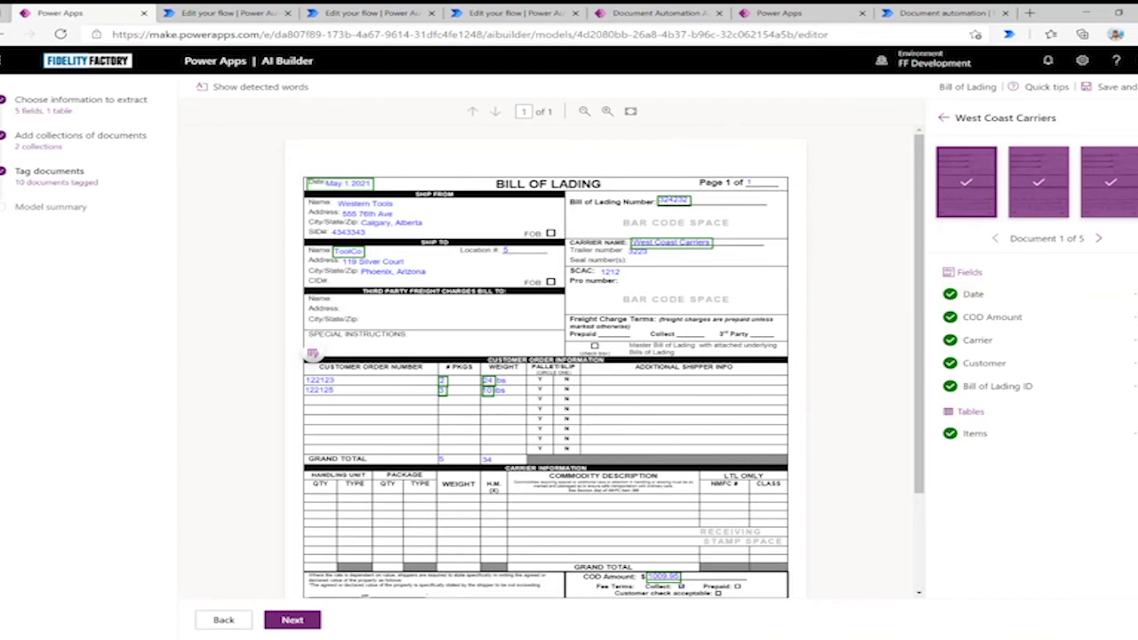
# Remove the Date tag from the first West Coast Carriers document and retag the full "Date: May 1 2021" area as the Date field
pyautogui.click(1133, 293)
pyautogui.click(1061, 318)
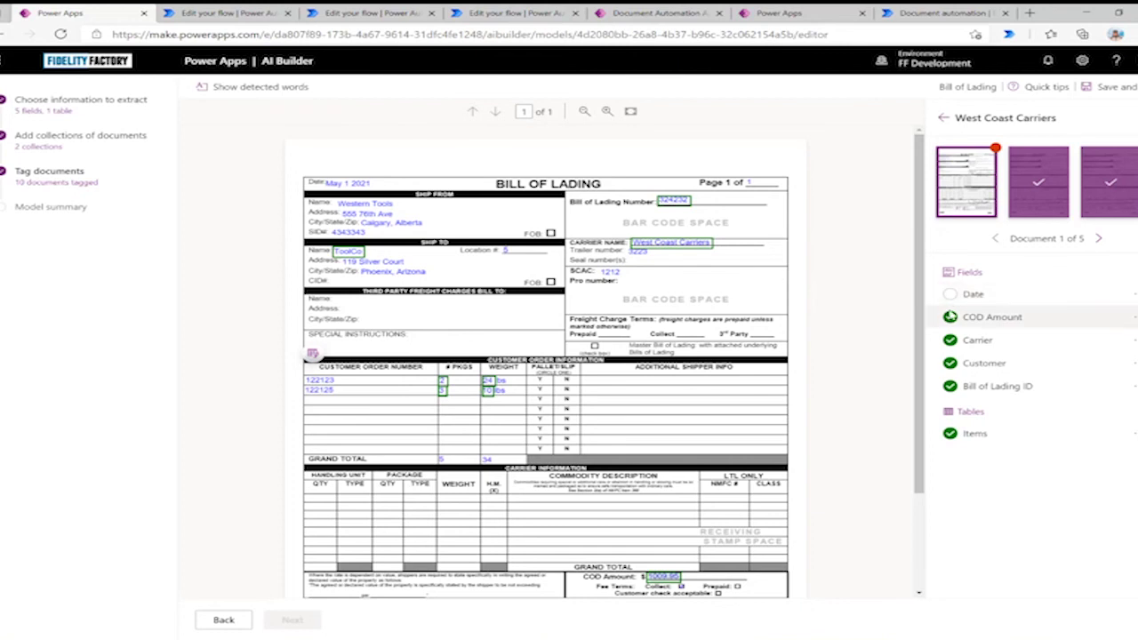
pyautogui.click(607, 111)
pyautogui.click(608, 112)
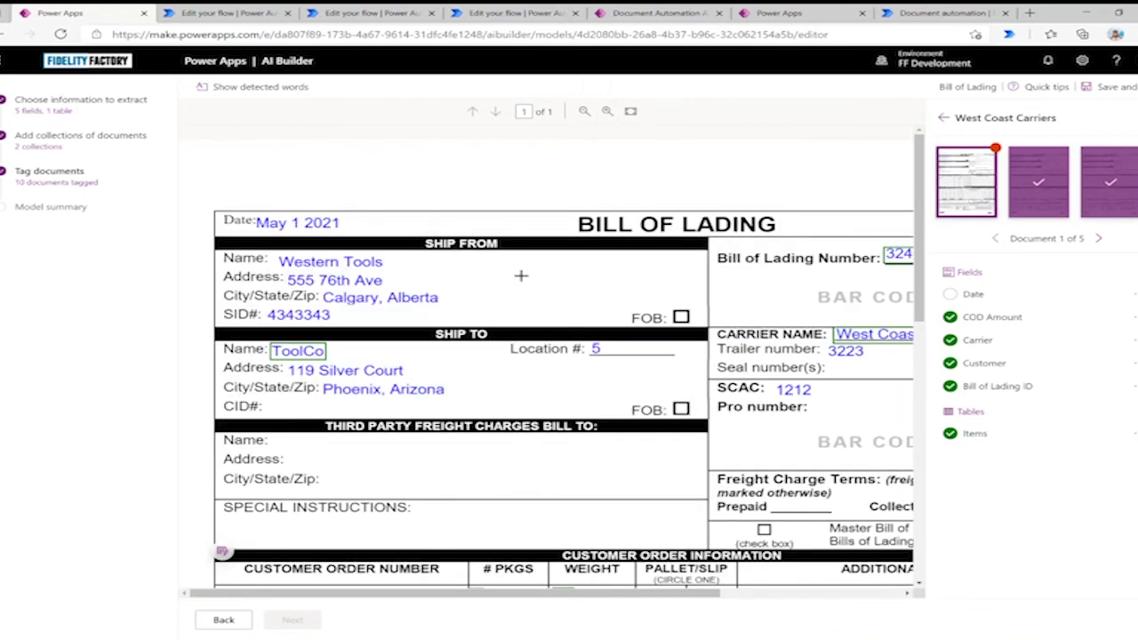
pyautogui.click(310, 223)
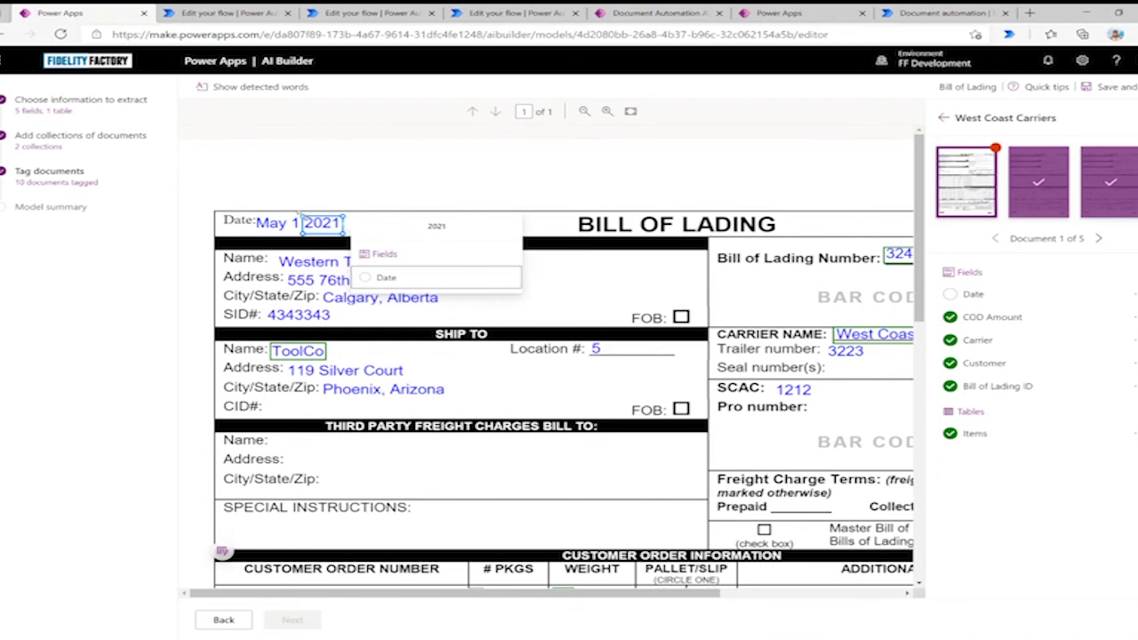
pyautogui.moveTo(307, 223); pyautogui.dragTo(222, 222)
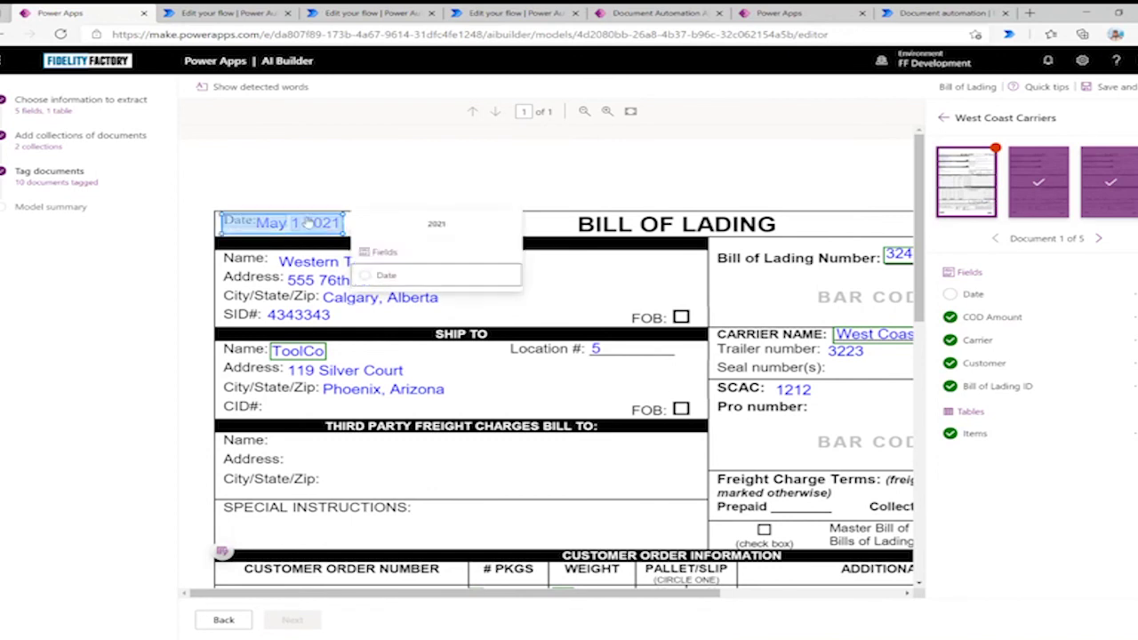
pyautogui.click(373, 275)
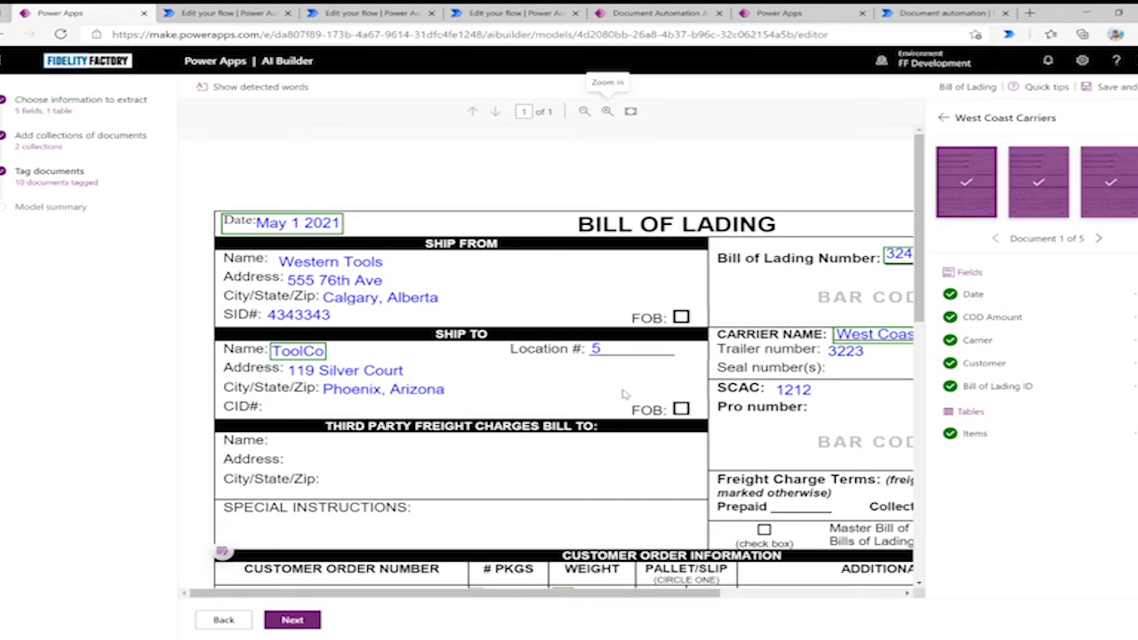
# Check the tagged package and weight cells in the customer order table, leave the collection, and switch to the PowerPoint presentation
pyautogui.scroll(-2, 760, 336)
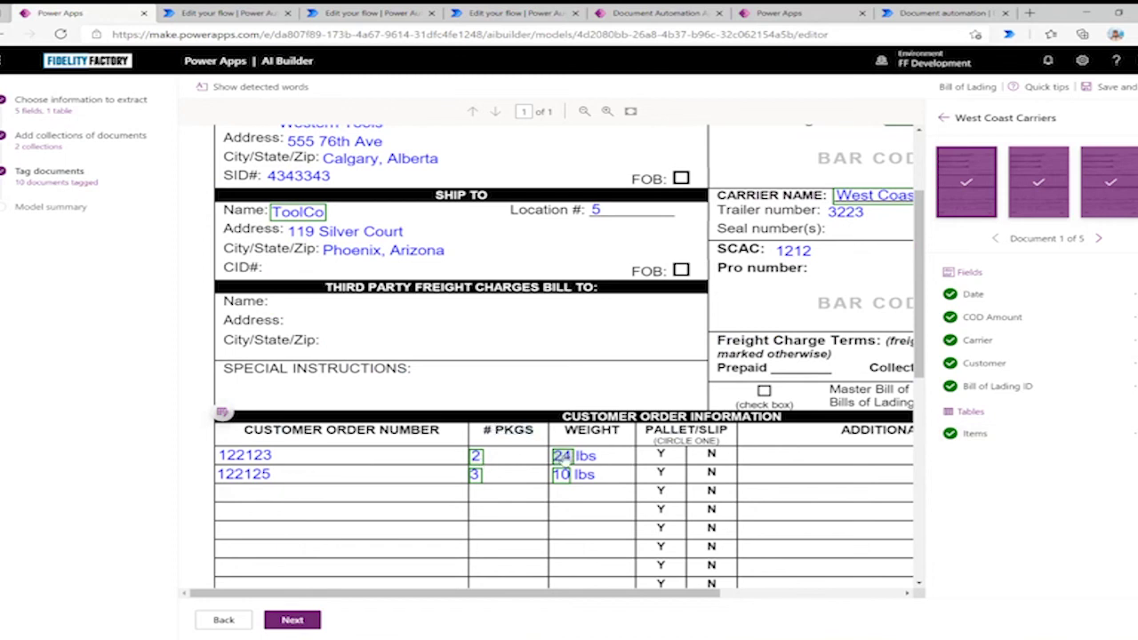
pyautogui.click(293, 619)
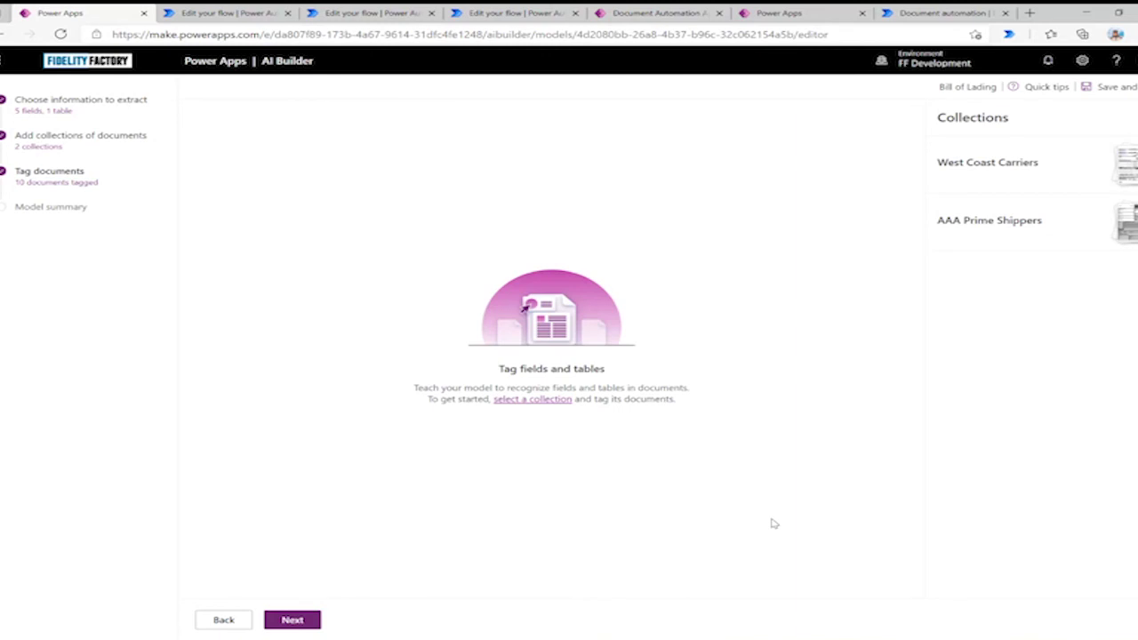
pyautogui.click(1085, 12)
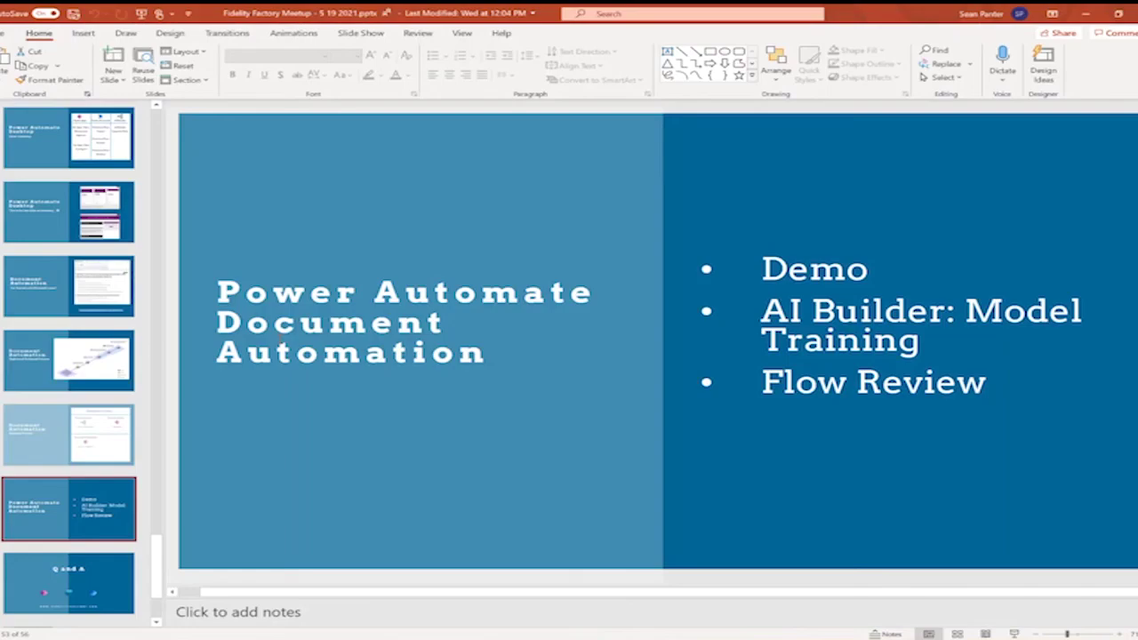